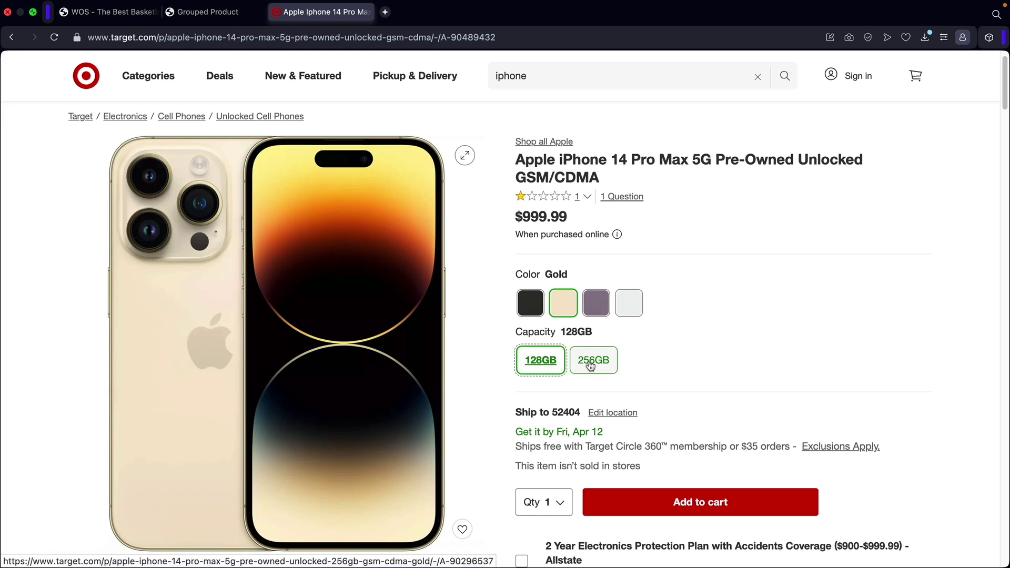
Compare the Target iPhone 14 Pro Max prices at 256GB and 128GB ($999.99).
click(590, 363)
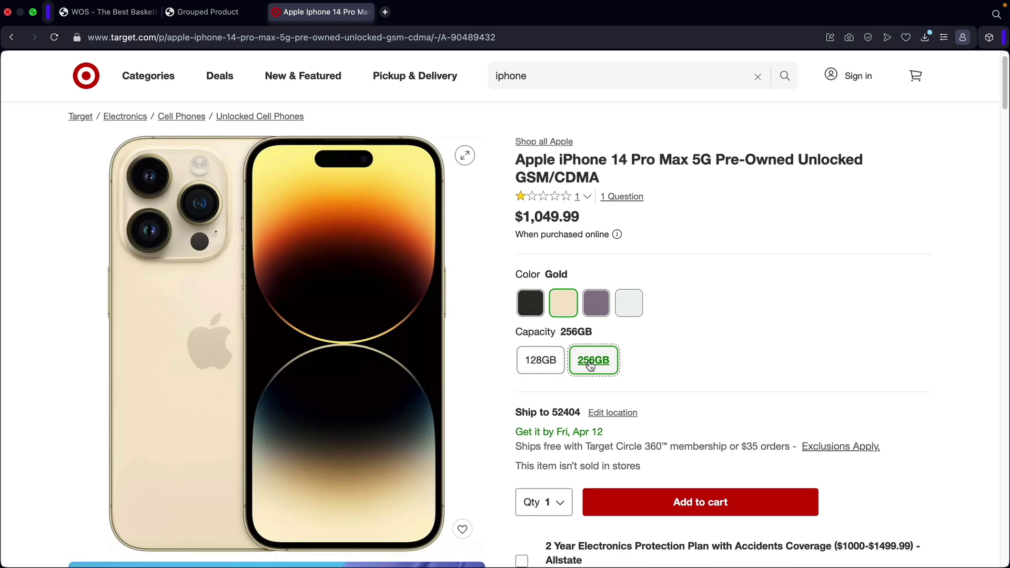
click(541, 362)
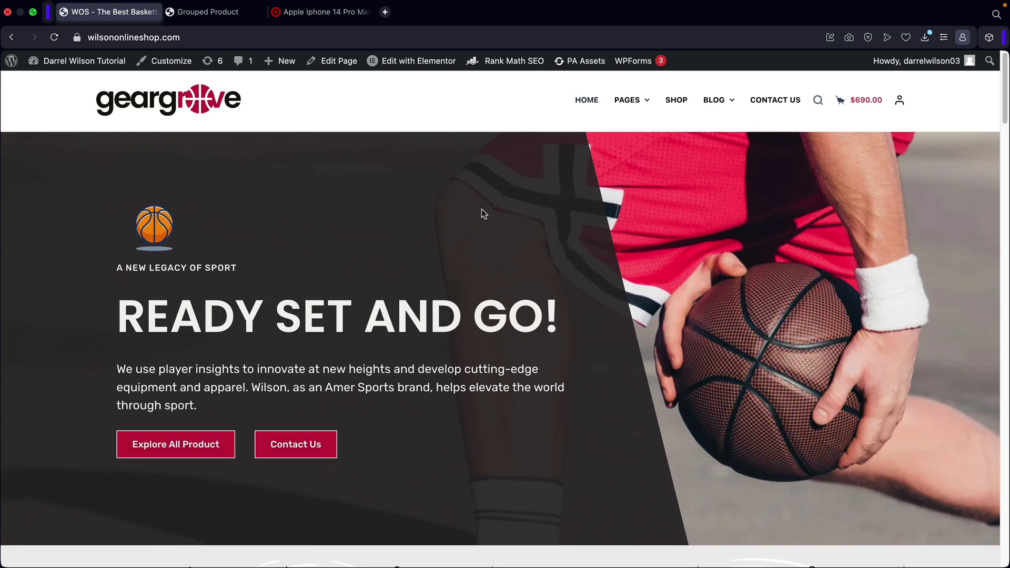
Review the store's Grouped Product page and its 12, 14 and 16 Inches rows, then return to Target.
click(206, 14)
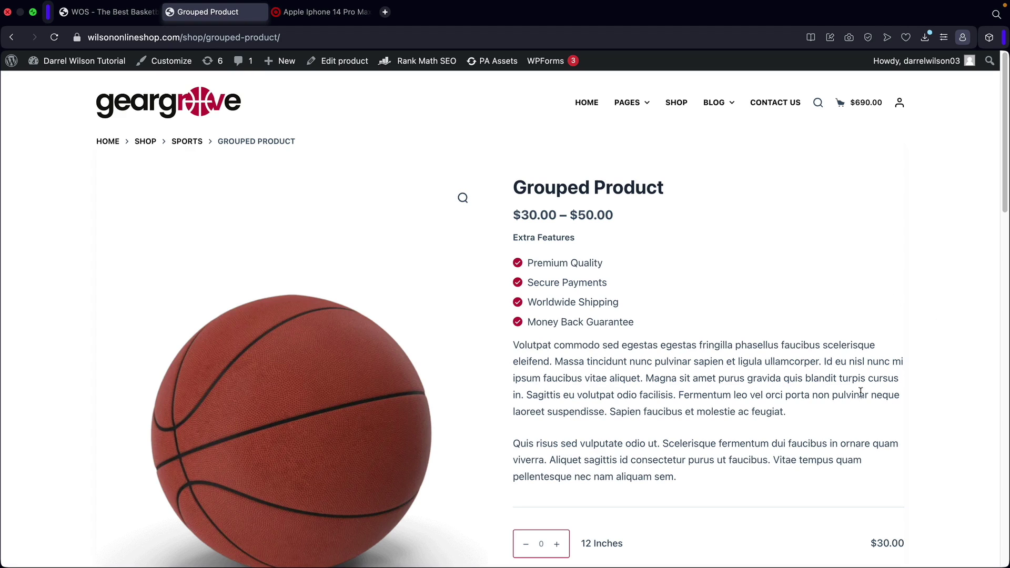
scroll(730, 323, down, 3)
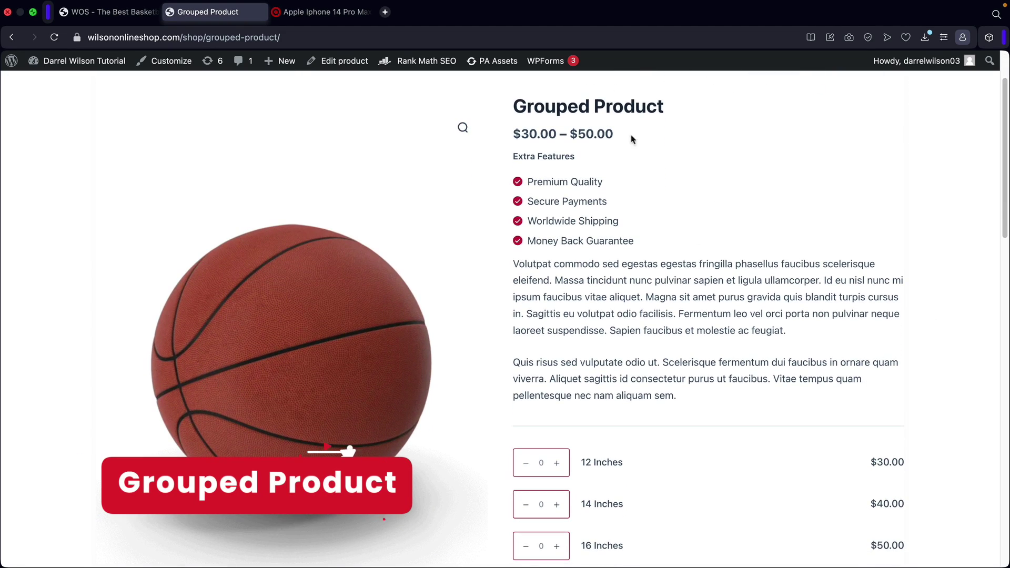
scroll(657, 266, down, 4)
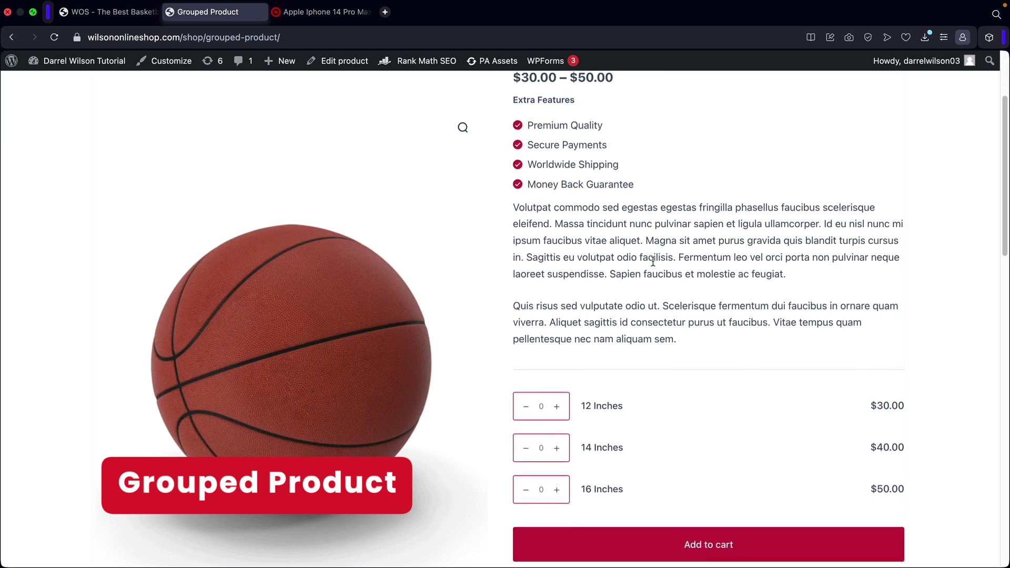
scroll(649, 272, down, 3)
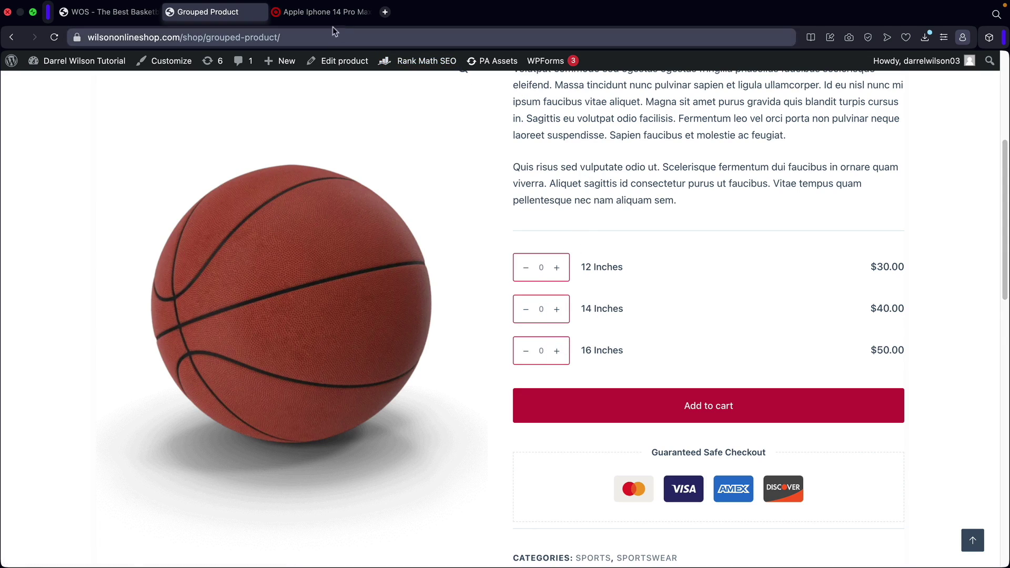
click(323, 13)
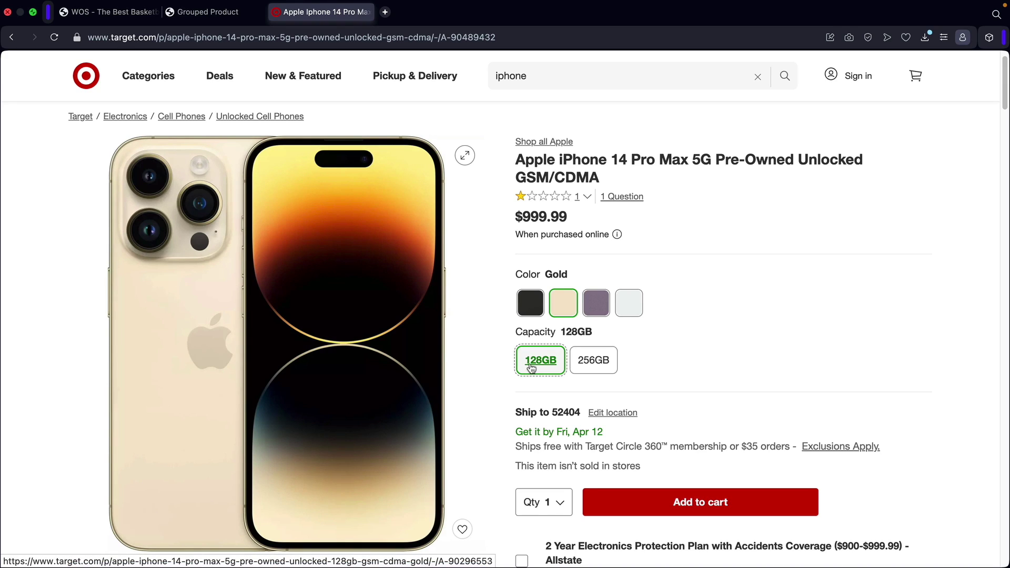
Show the iPhone at 256GB ($1,049.99) and back at 128GB, then return to the basketball store.
click(591, 363)
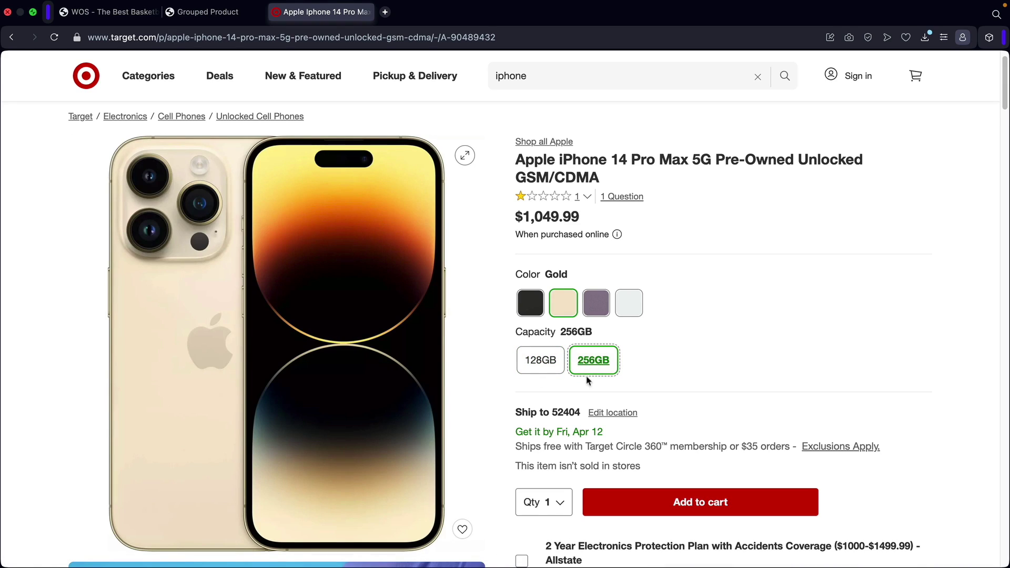
click(539, 361)
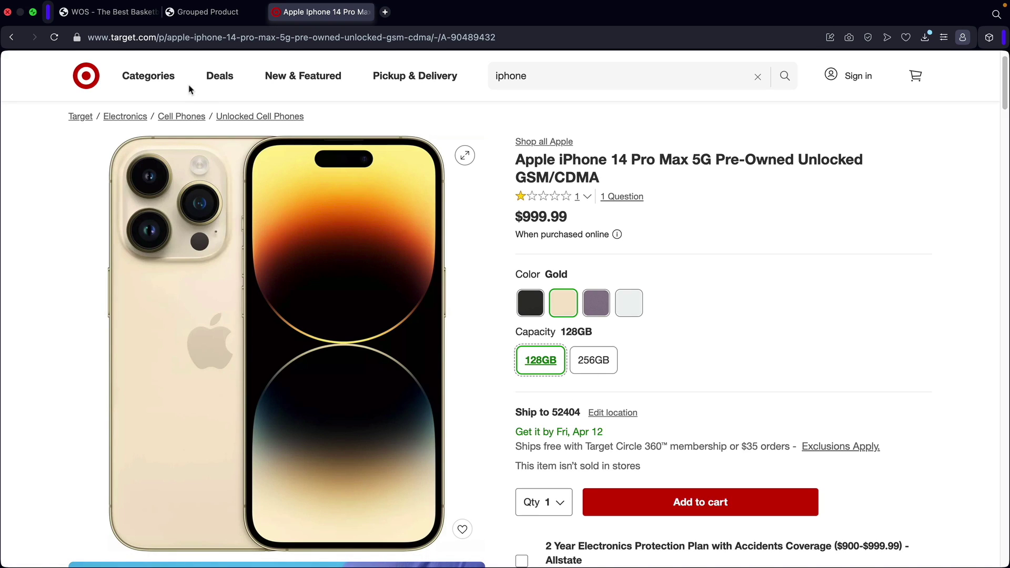
click(112, 14)
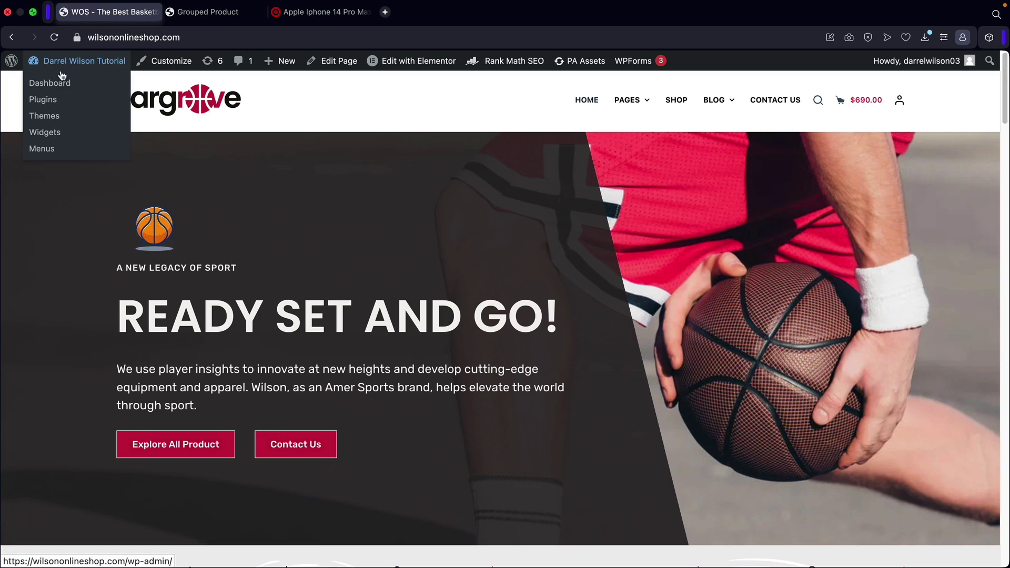
Go from the admin Dashboard to Products > All Products and start a new product.
click(57, 88)
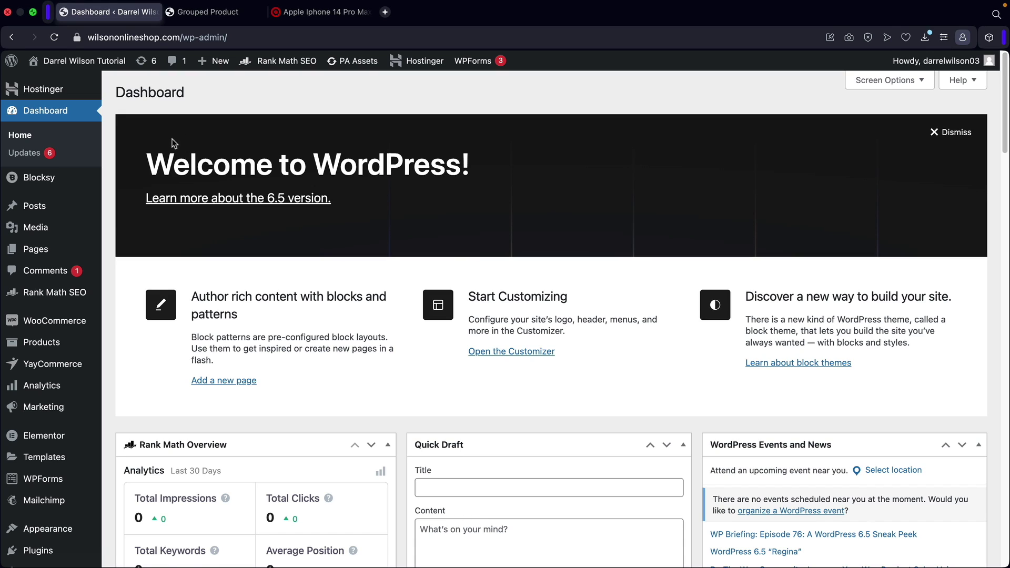
mouse_move(32, 321)
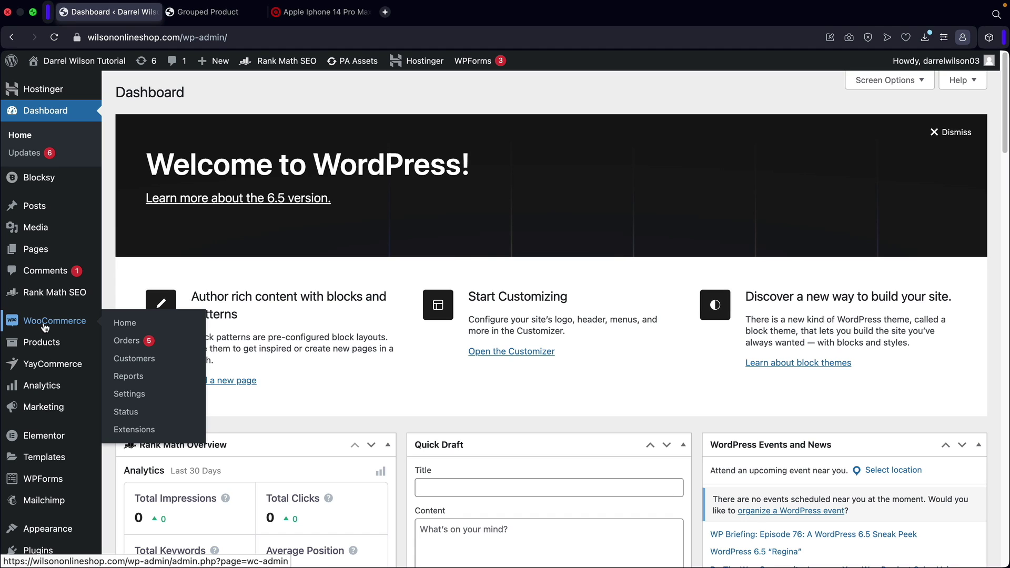
mouse_move(37, 561)
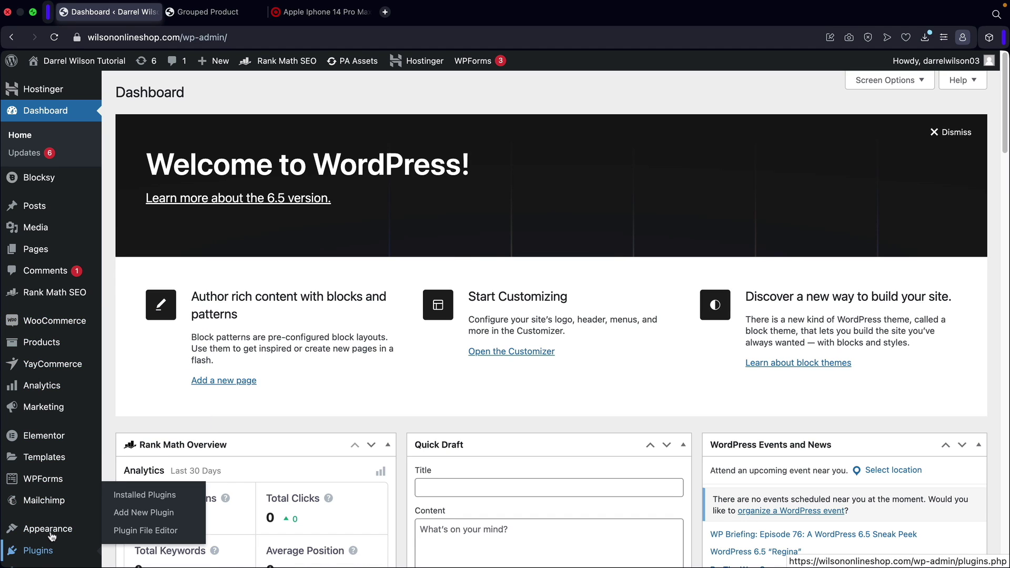
mouse_move(45, 347)
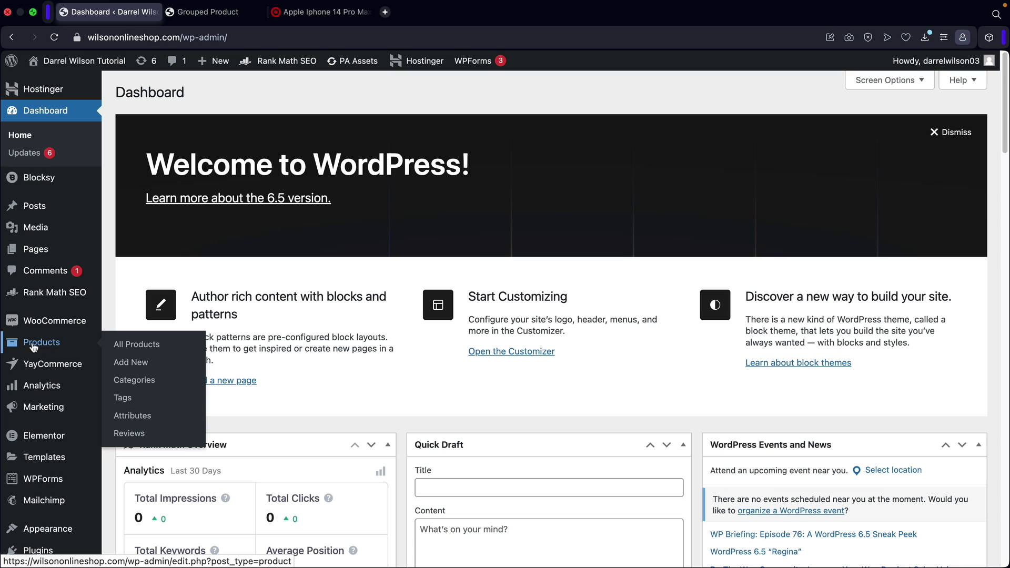
click(136, 349)
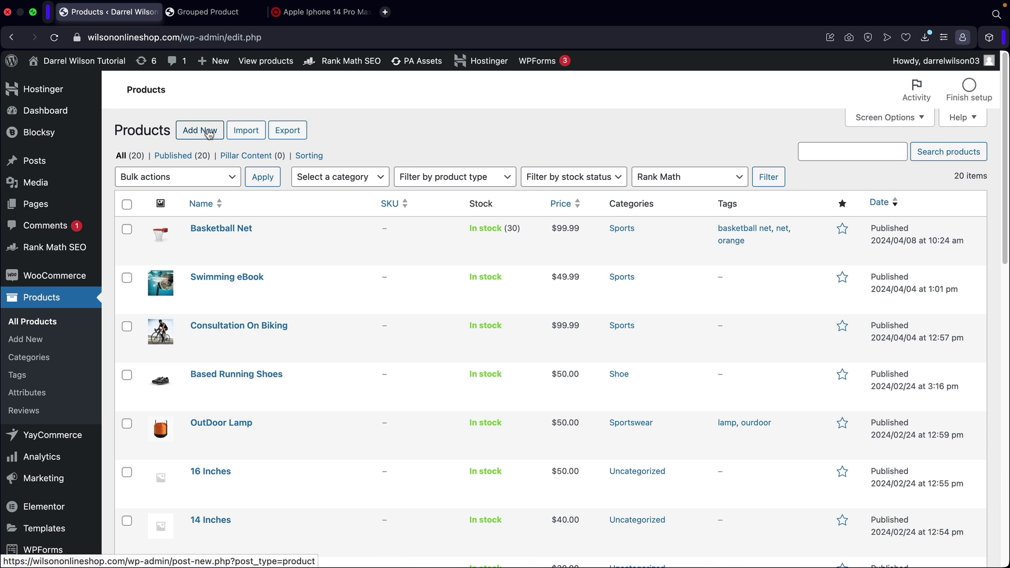
click(208, 134)
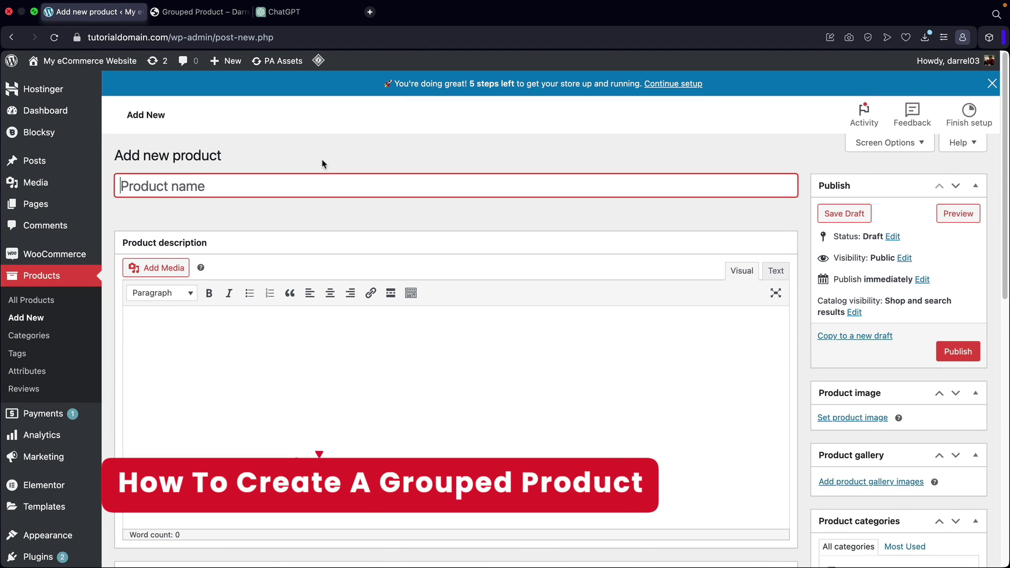
Enter 'Basketball' as the product name and focus the description editor.
text(Basketball)
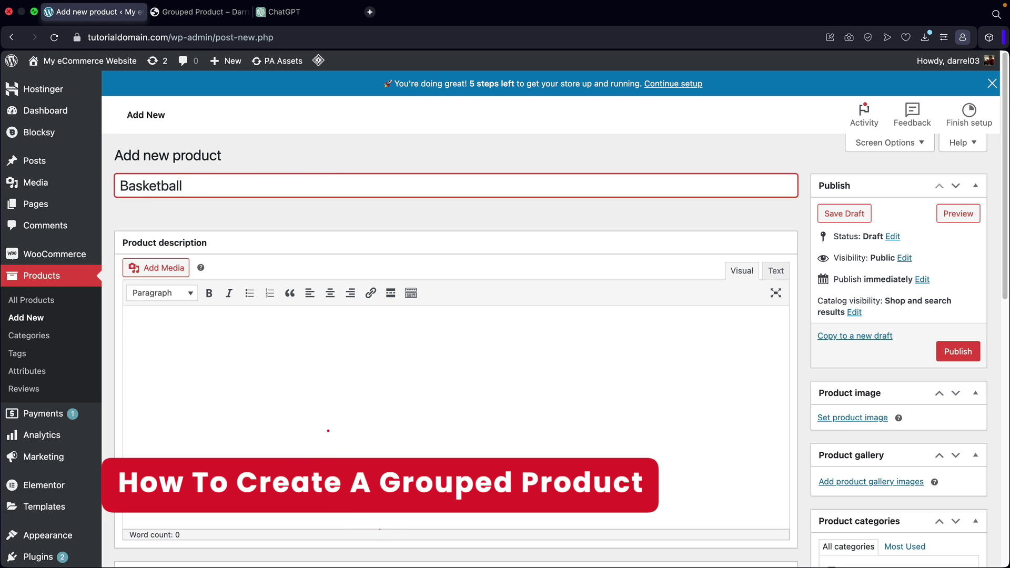
click(319, 316)
scroll(320, 316, down, 2)
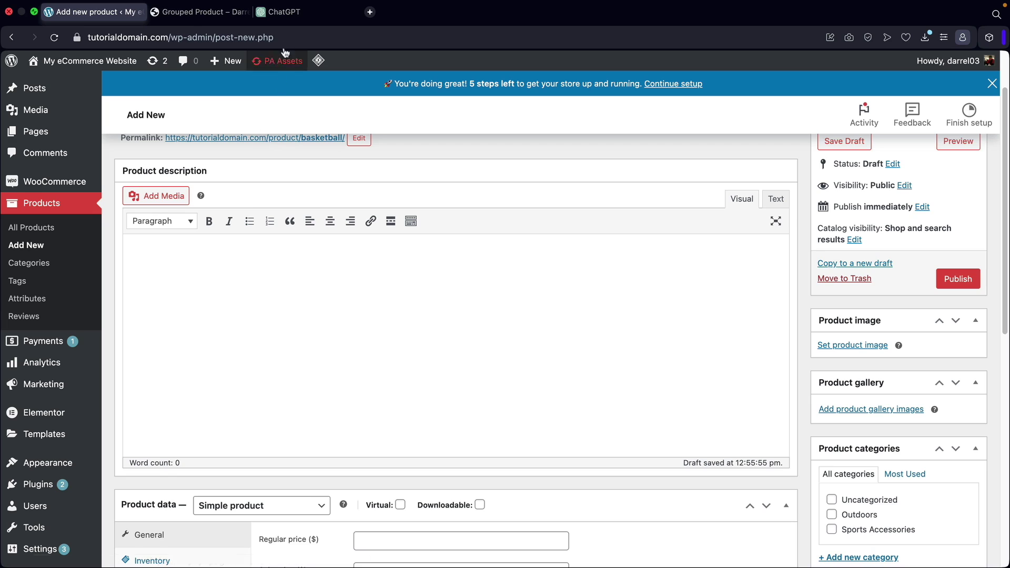
Copy the generated basketball description from the ChatGPT reply.
click(293, 16)
click(452, 536)
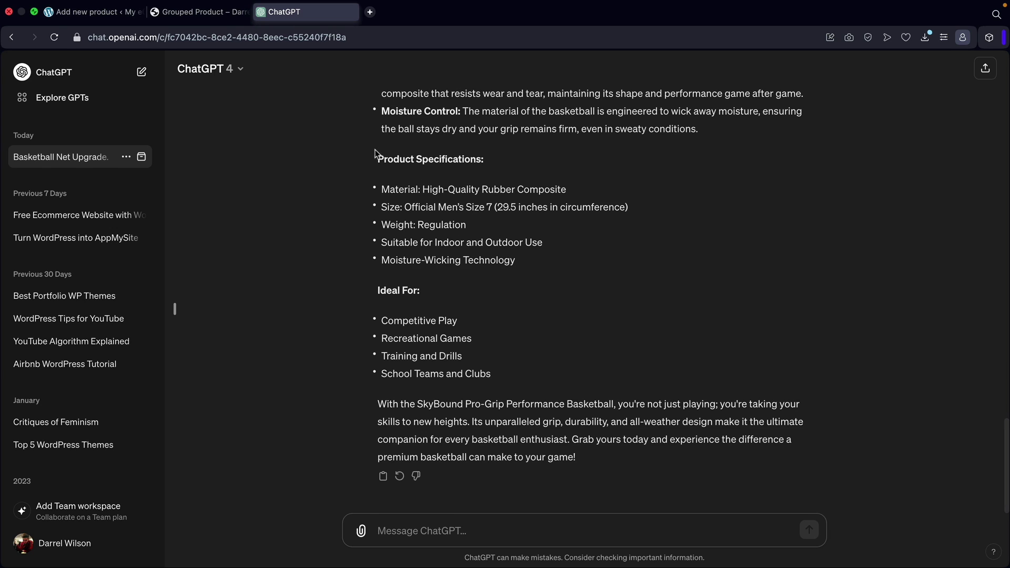
drag(604, 457, 377, 156)
right_click(391, 163)
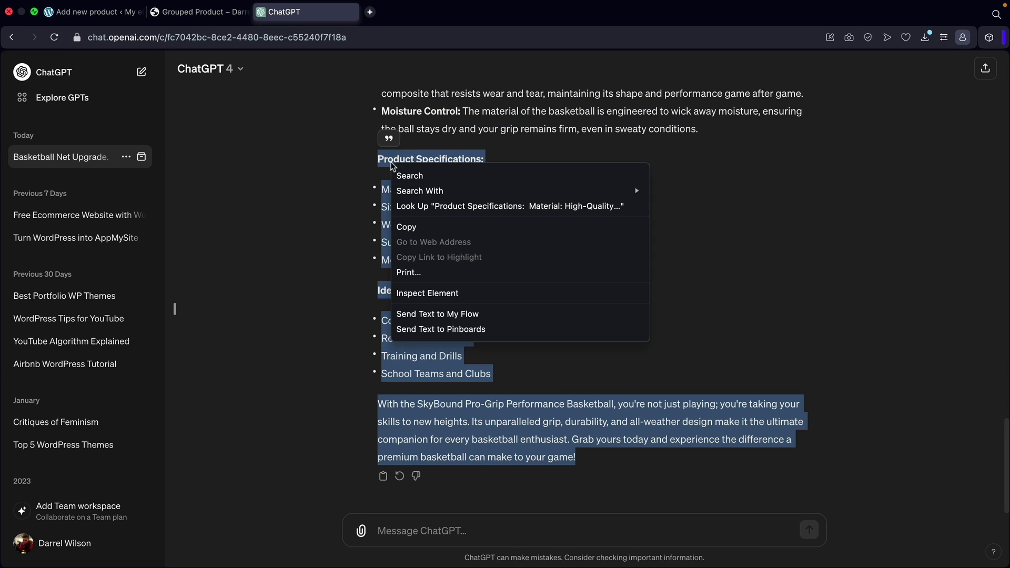
click(424, 229)
click(92, 11)
Paste the copied text as the product description and set the product type to Grouped.
right_click(145, 271)
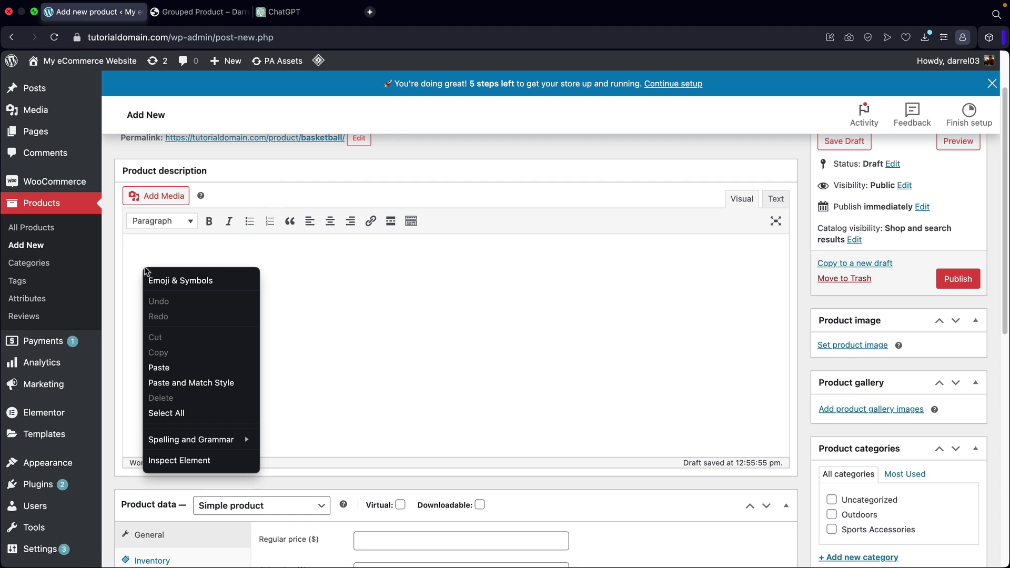
click(159, 367)
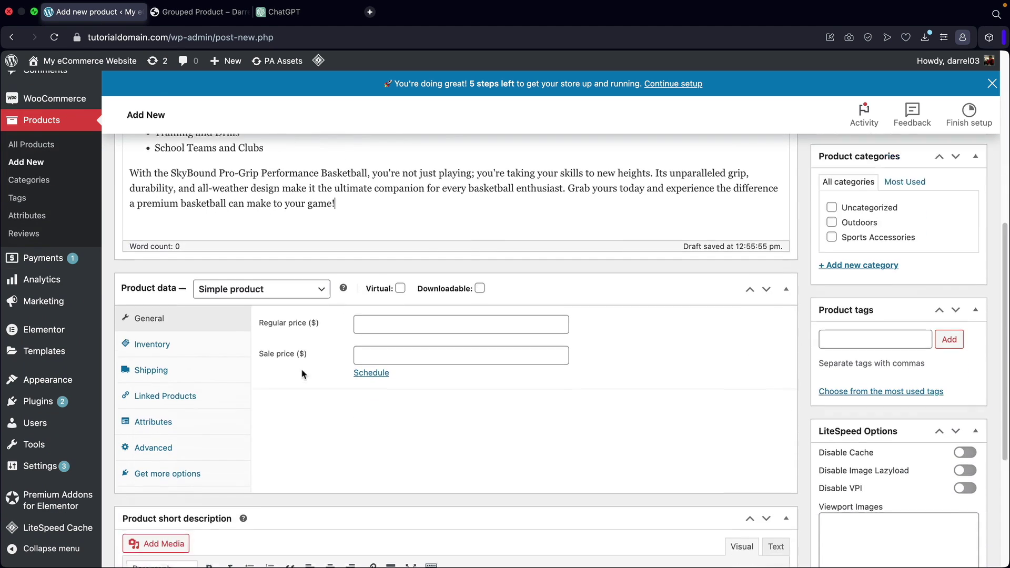
click(219, 285)
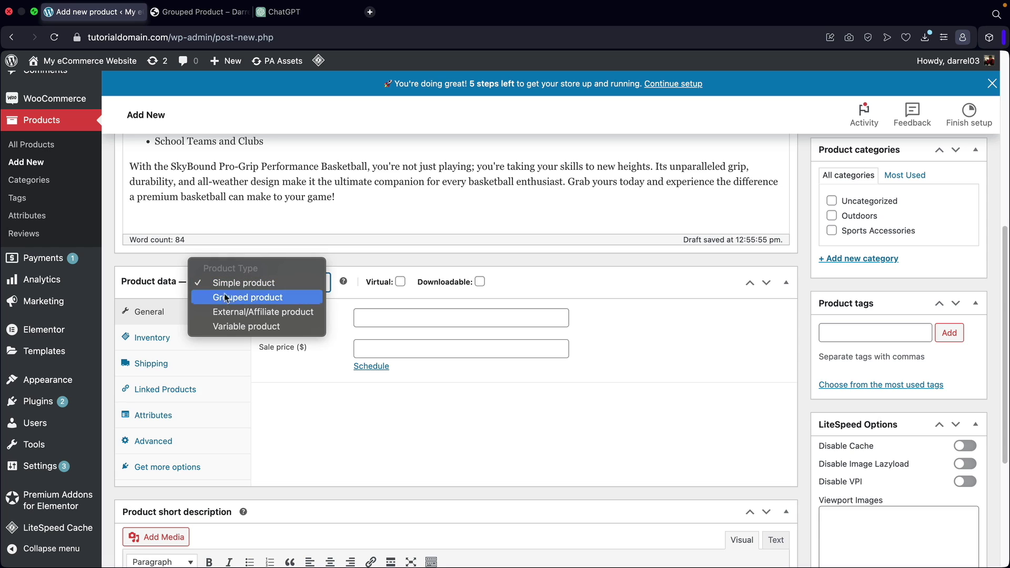
click(228, 297)
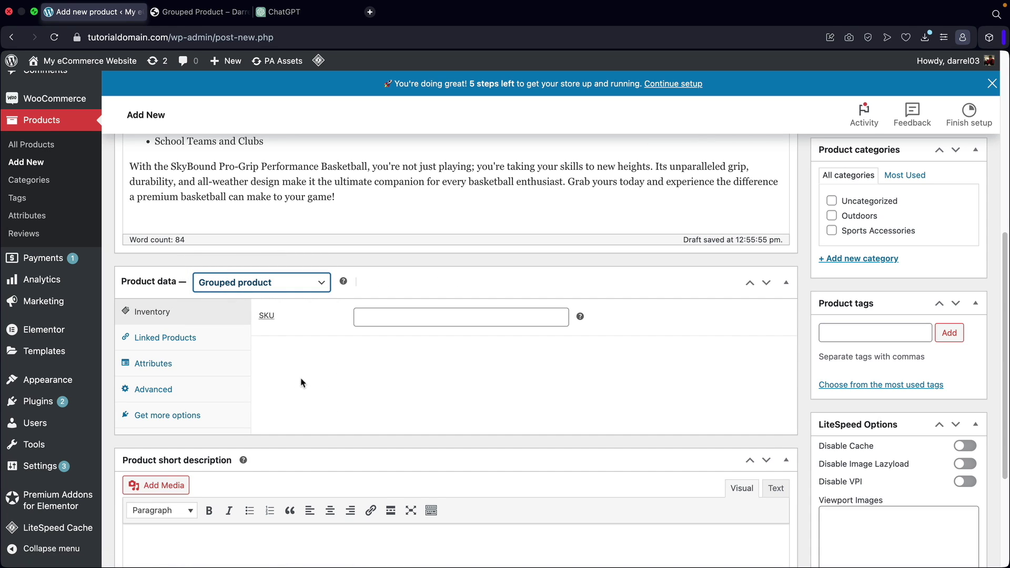
Copy the Key Features list from the ChatGPT reply for the short description.
scroll(304, 384, down, 3)
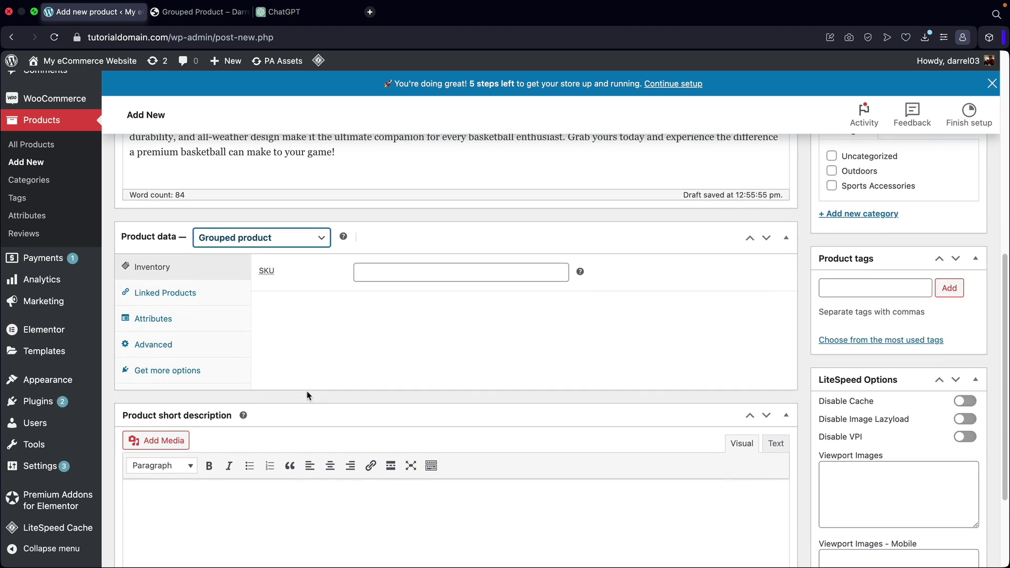
scroll(308, 394, down, 3)
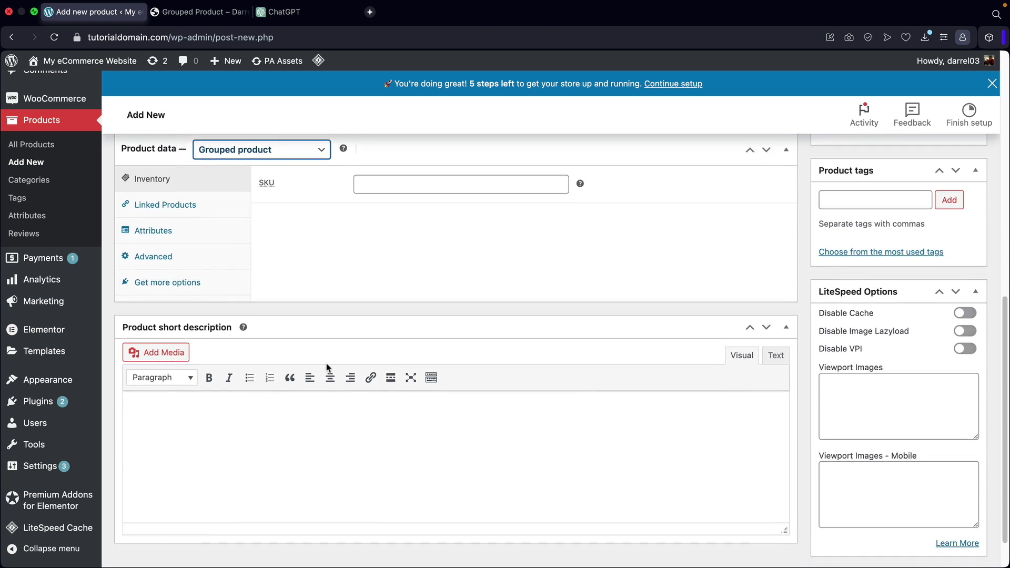
click(326, 363)
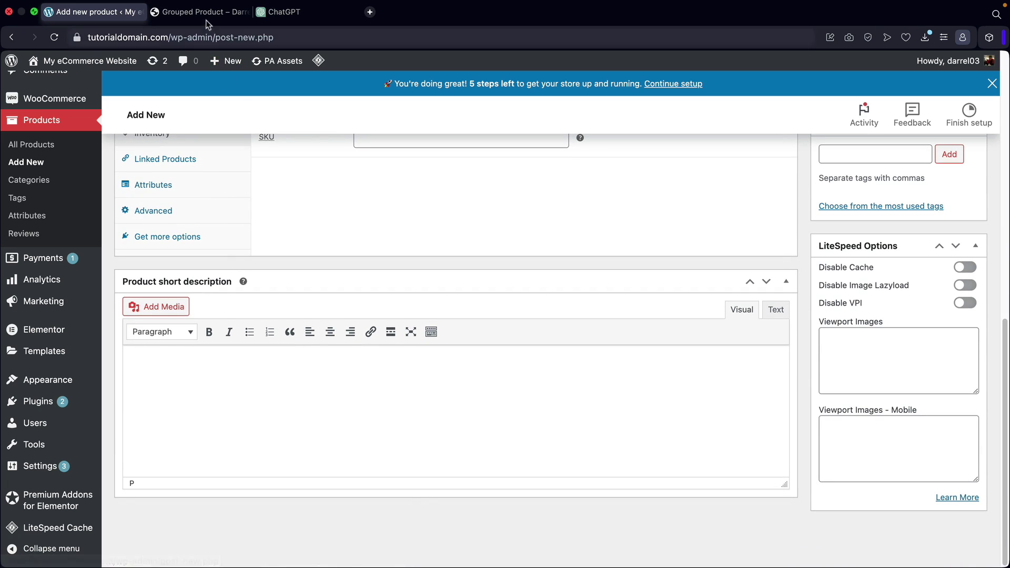
click(282, 13)
scroll(430, 318, up, 5)
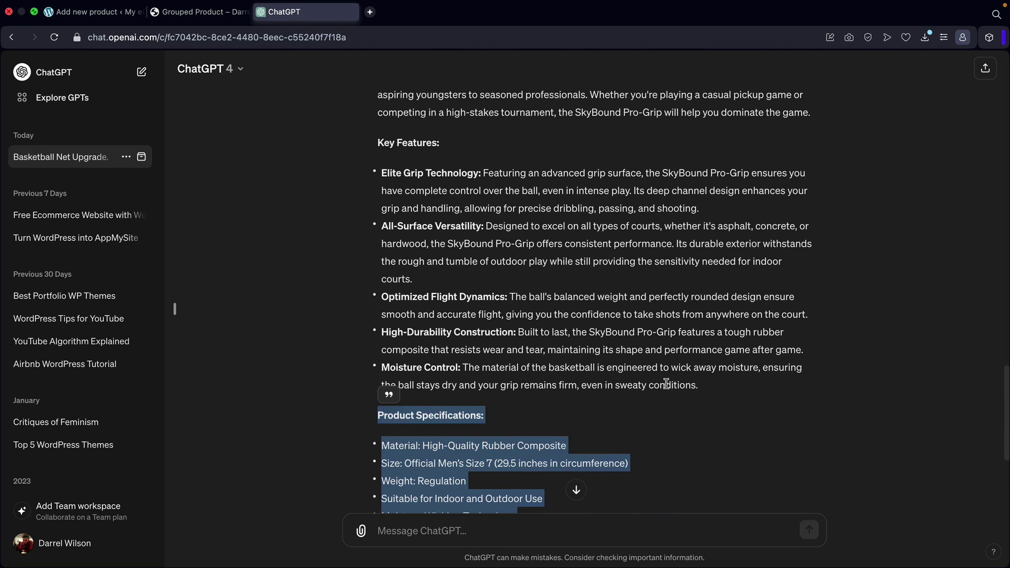
drag(714, 394, 387, 142)
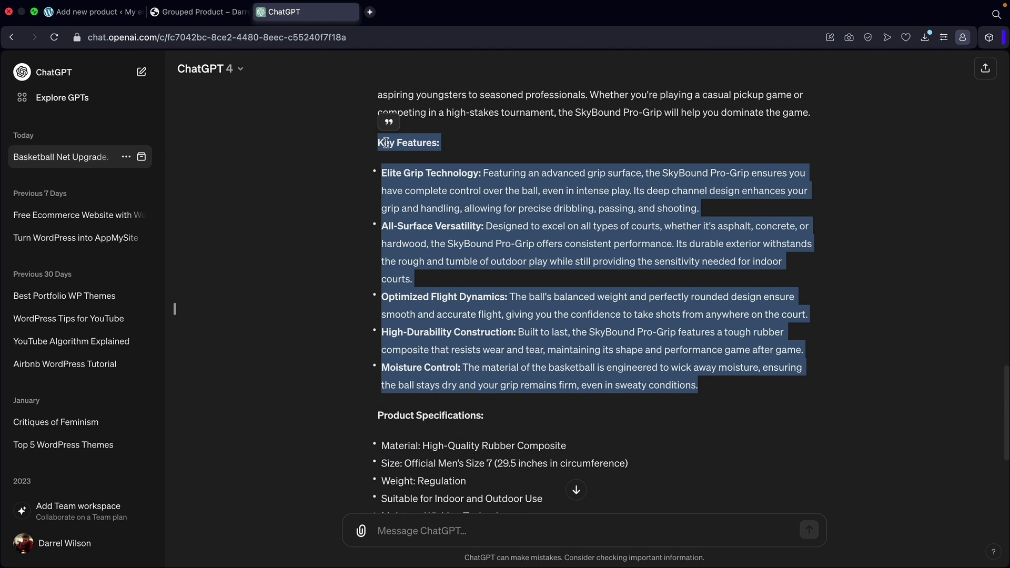
right_click(386, 142)
click(434, 211)
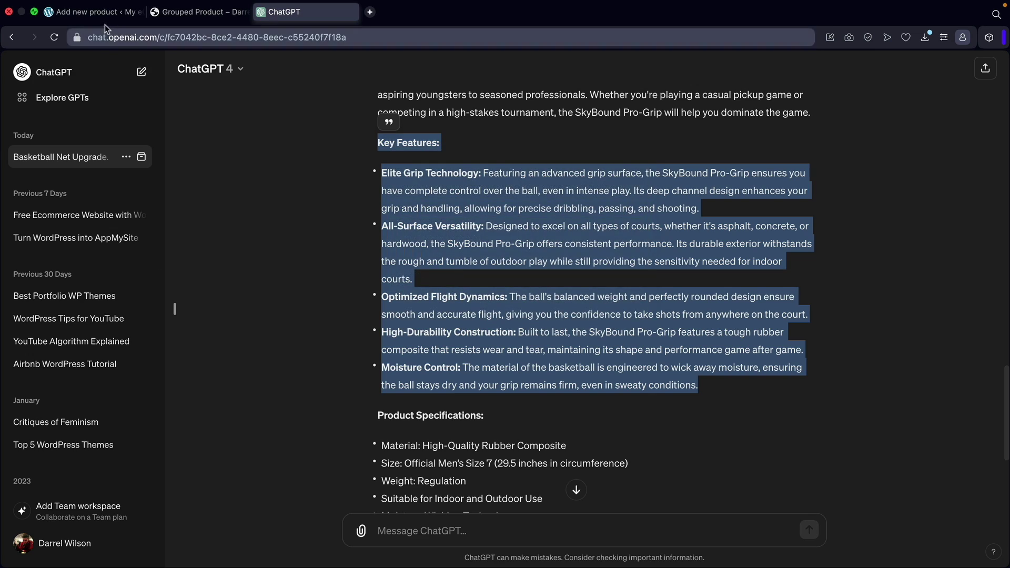
click(103, 12)
Paste the Key Features list into the short description with matched style.
right_click(149, 371)
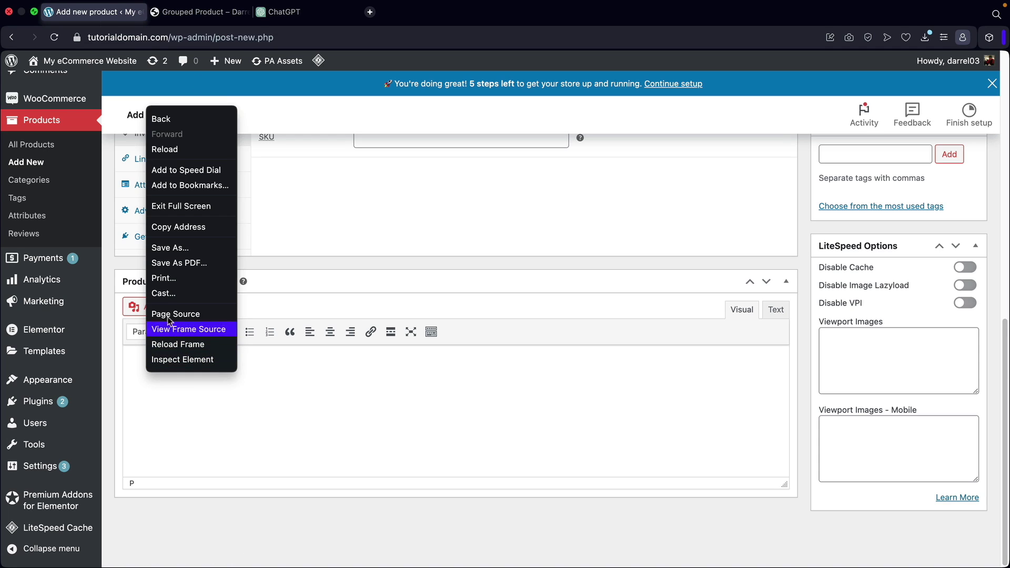
click(132, 359)
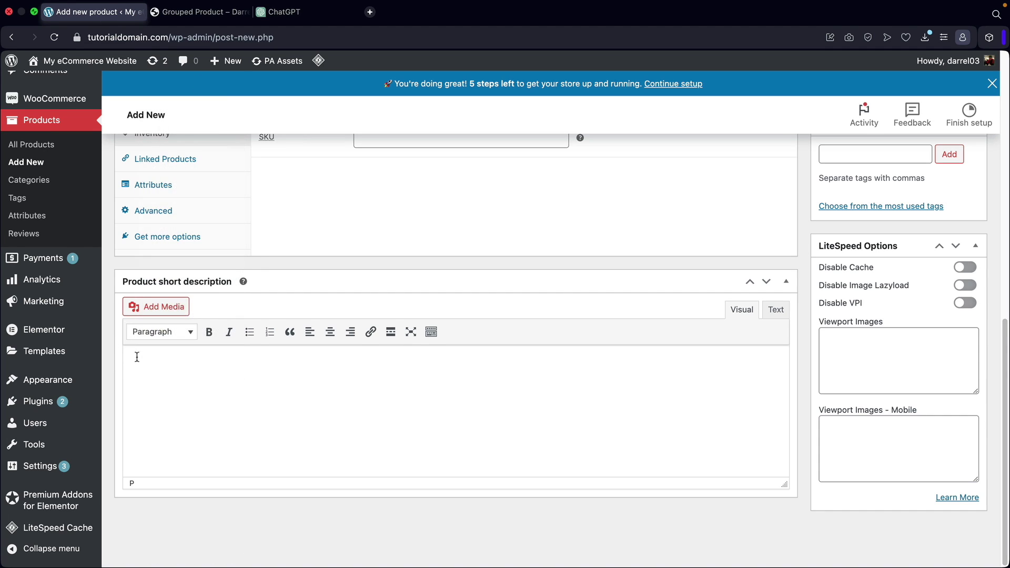
right_click(135, 360)
click(221, 255)
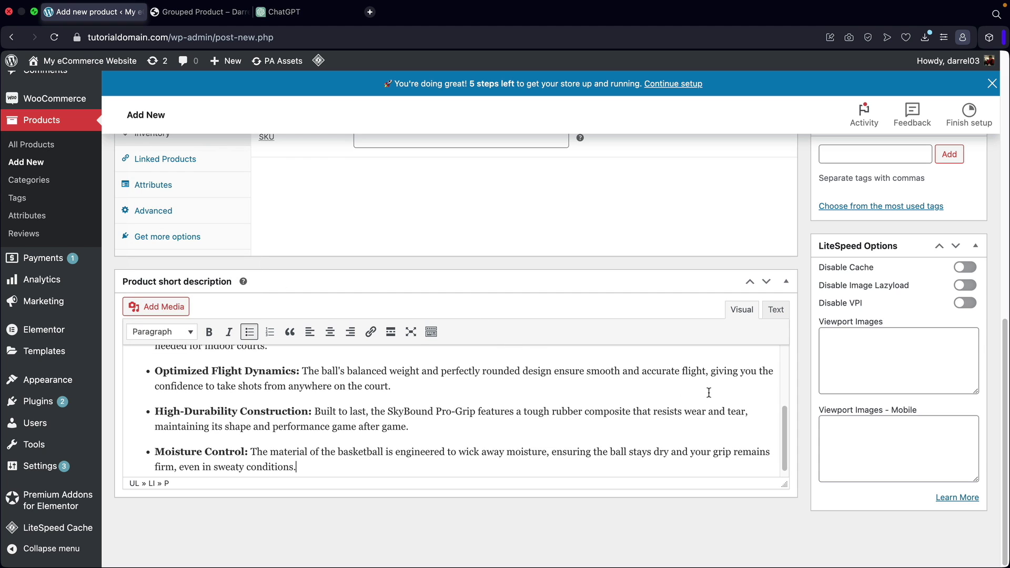
Tick the Sports category and set the basketball picture as the product image.
scroll(770, 400, up, 10)
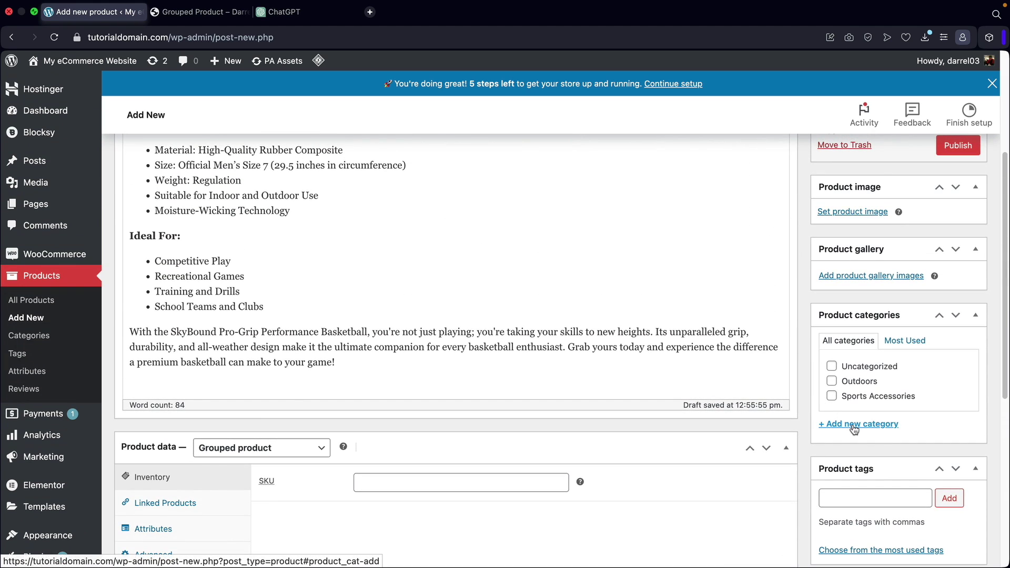
click(854, 426)
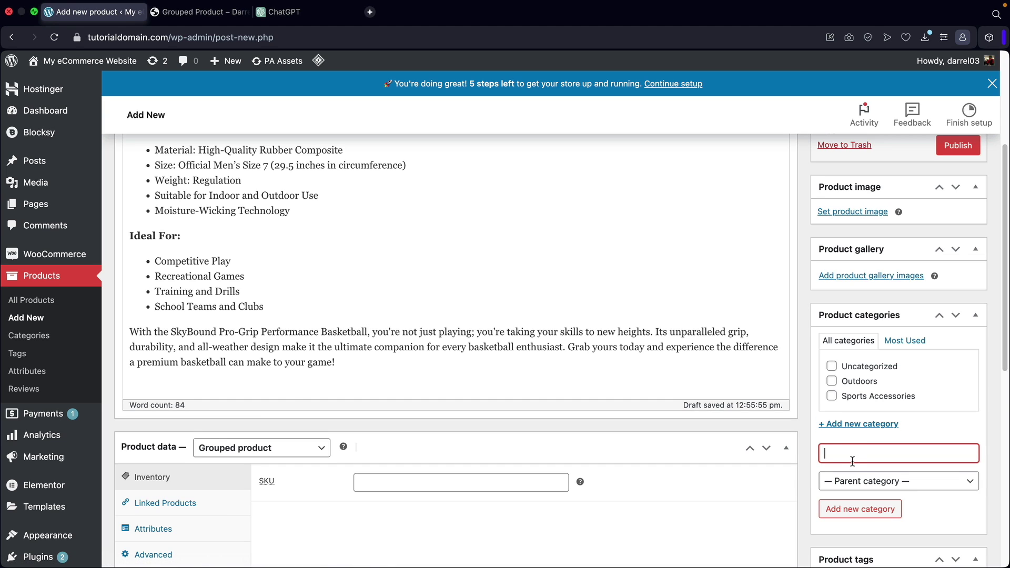
scroll(813, 471, up, 4)
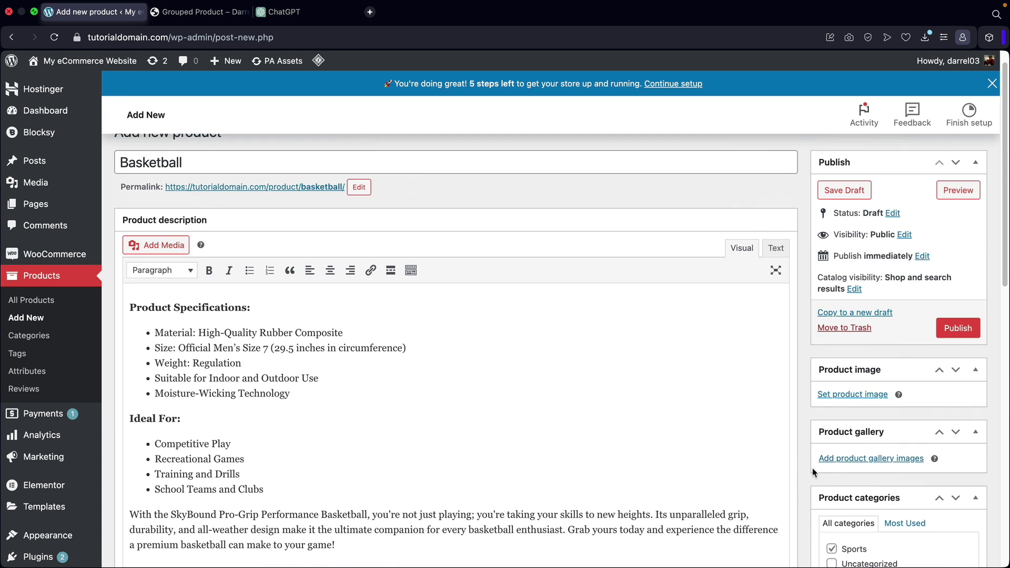
click(856, 395)
click(184, 394)
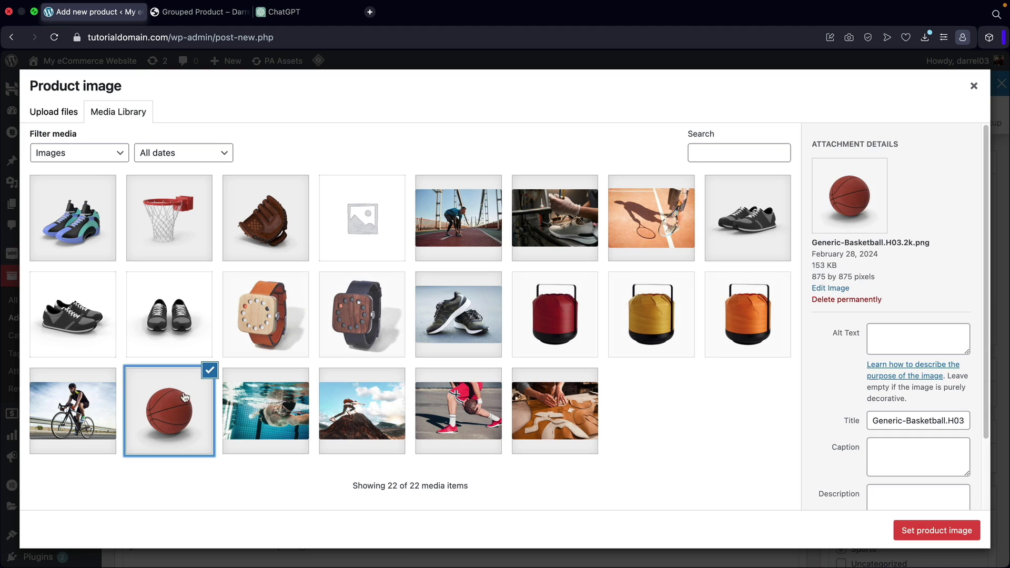
click(910, 531)
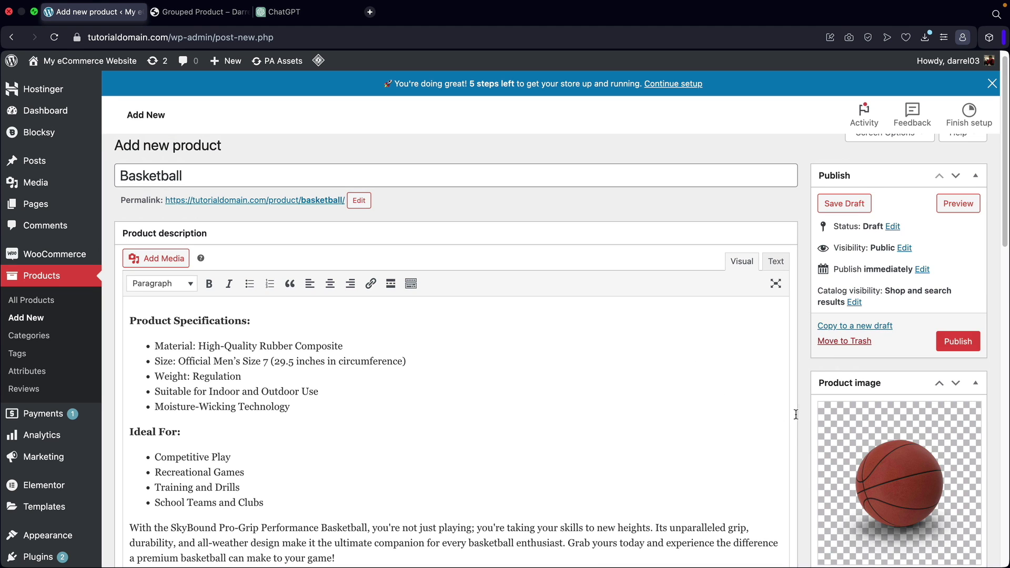
Publish the Basketball product and return to All Products.
click(962, 343)
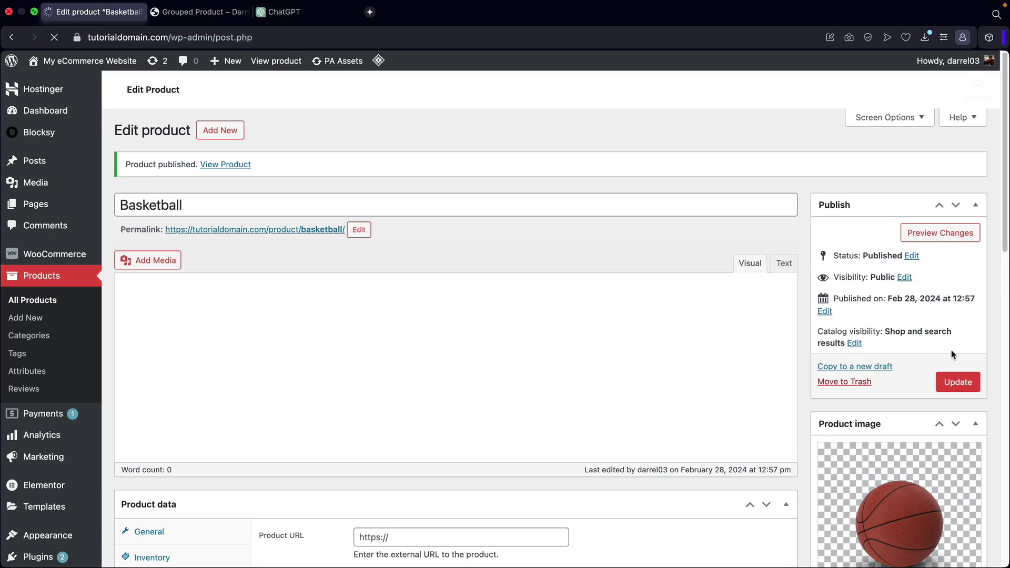
scroll(590, 319, up, 2)
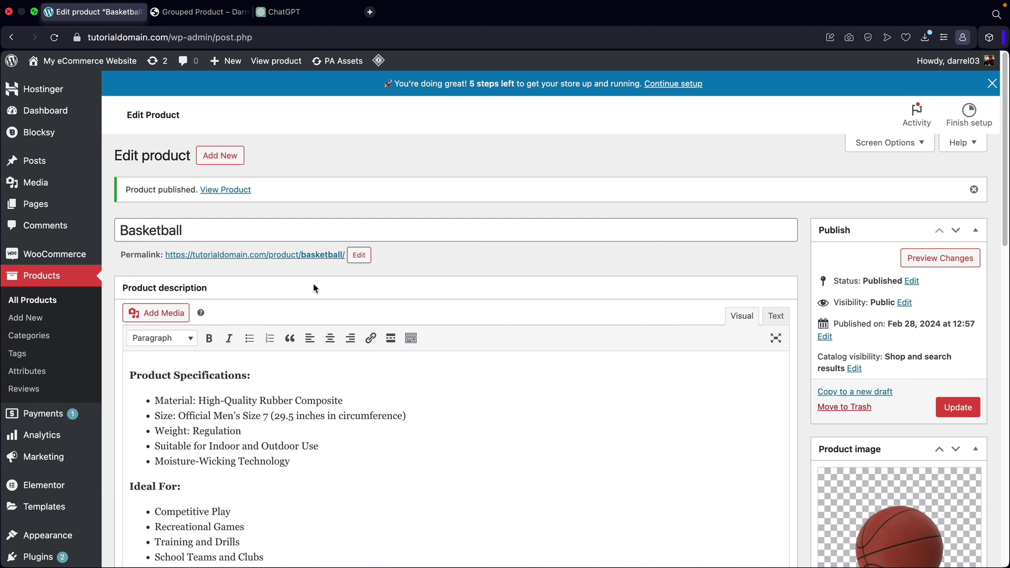
click(37, 304)
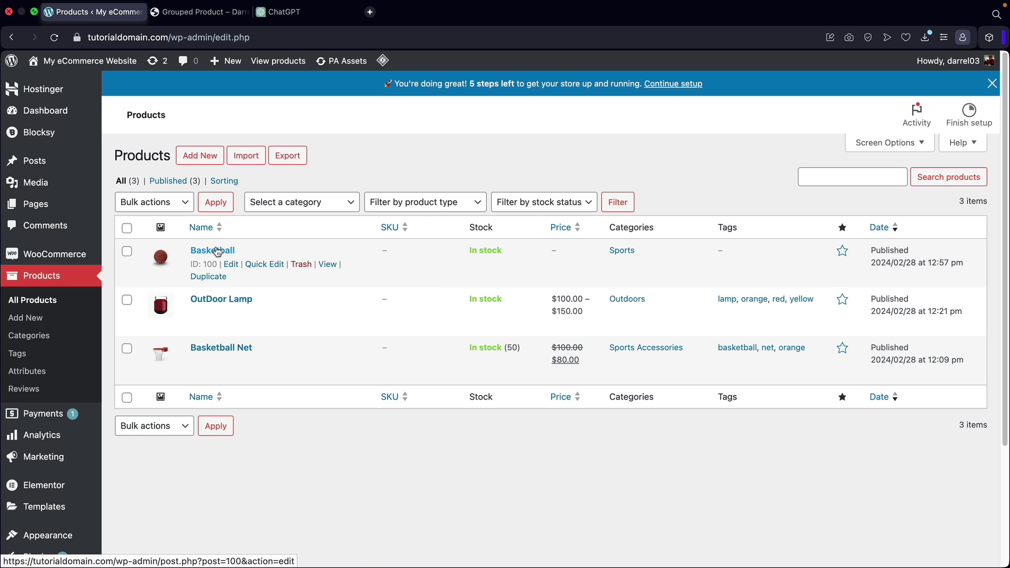
Start a new product titled '14 Inch Basketball' and paste in the description.
click(197, 159)
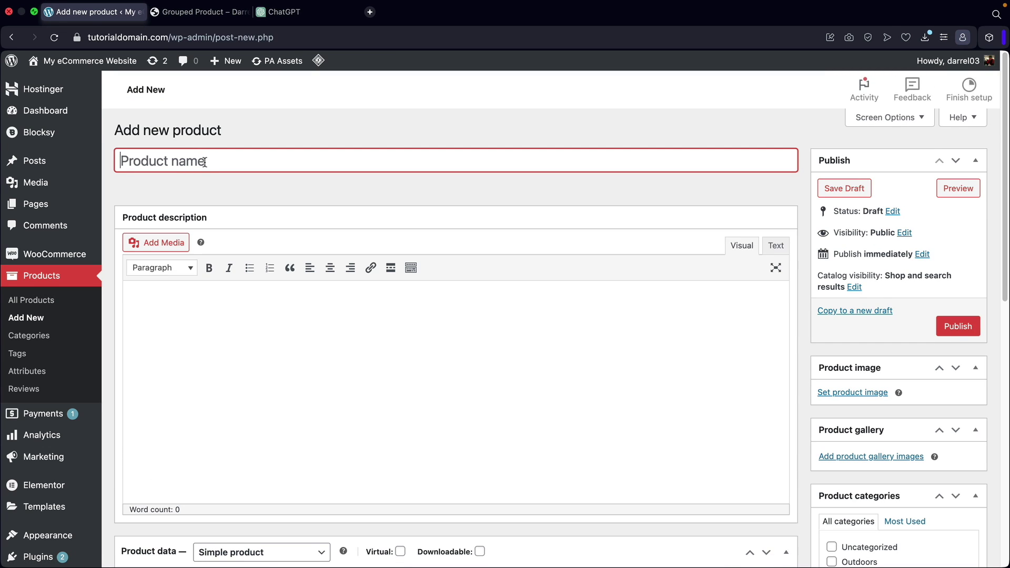
text(14 Inch Basketball)
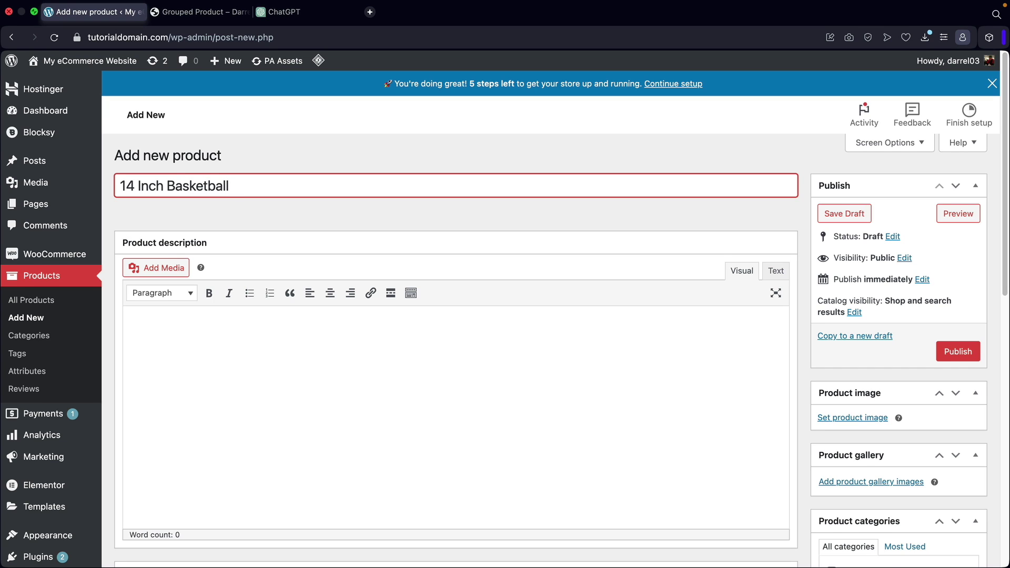
scroll(151, 311, down, 2)
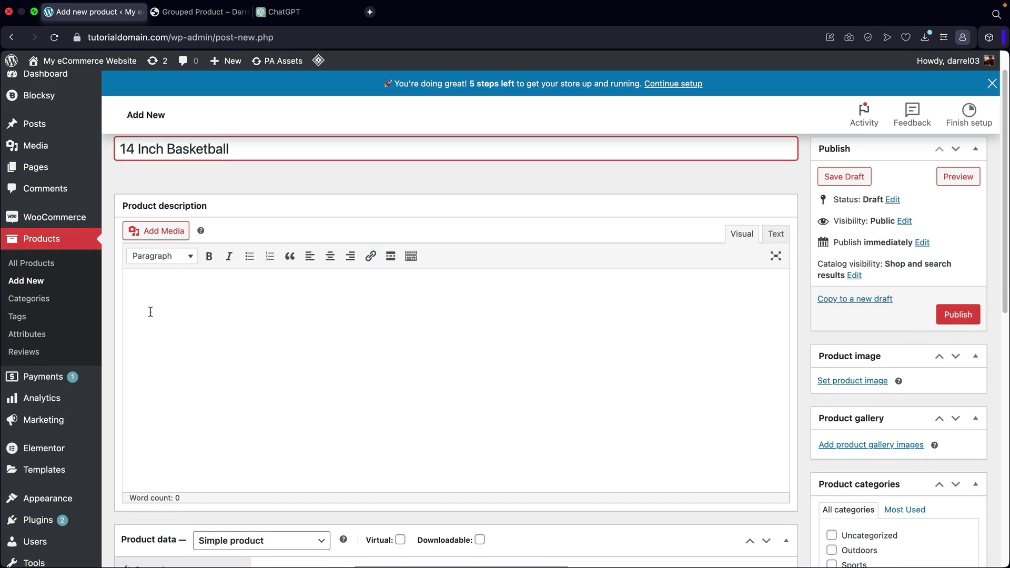
click(174, 331)
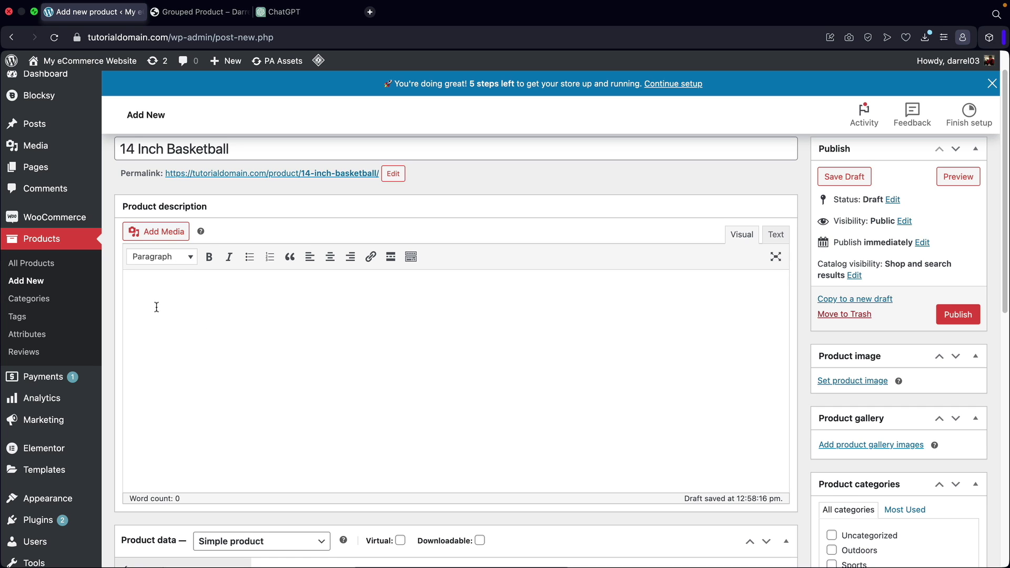
right_click(138, 293)
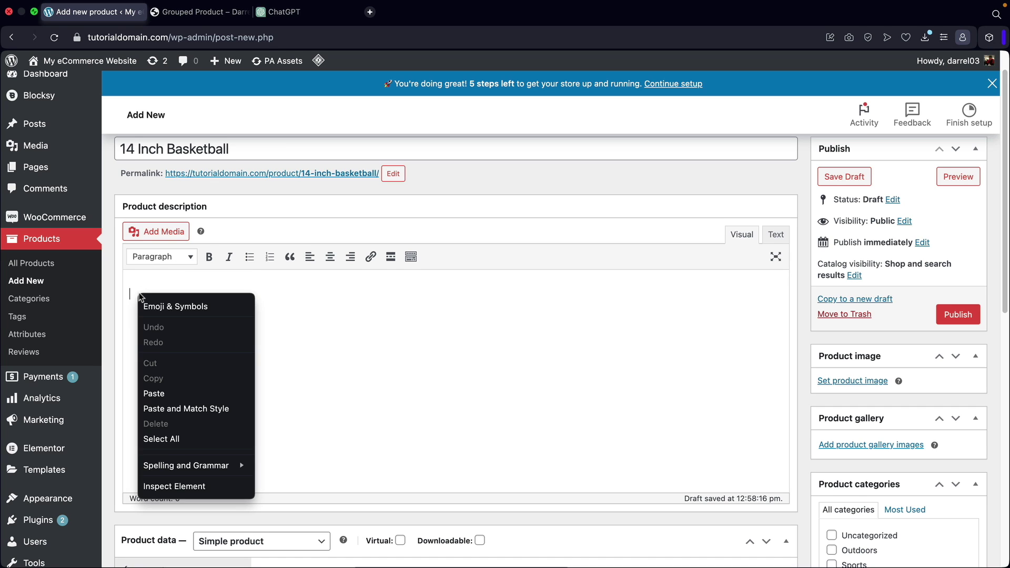
click(174, 393)
Set the regular price to 50 and fill in the short description.
scroll(245, 285, down, 6)
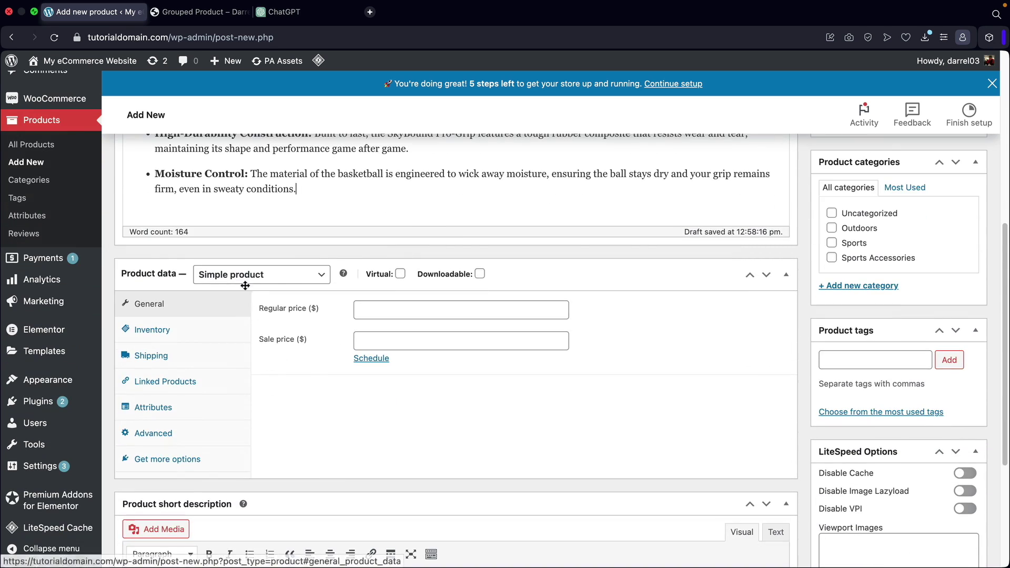
click(437, 315)
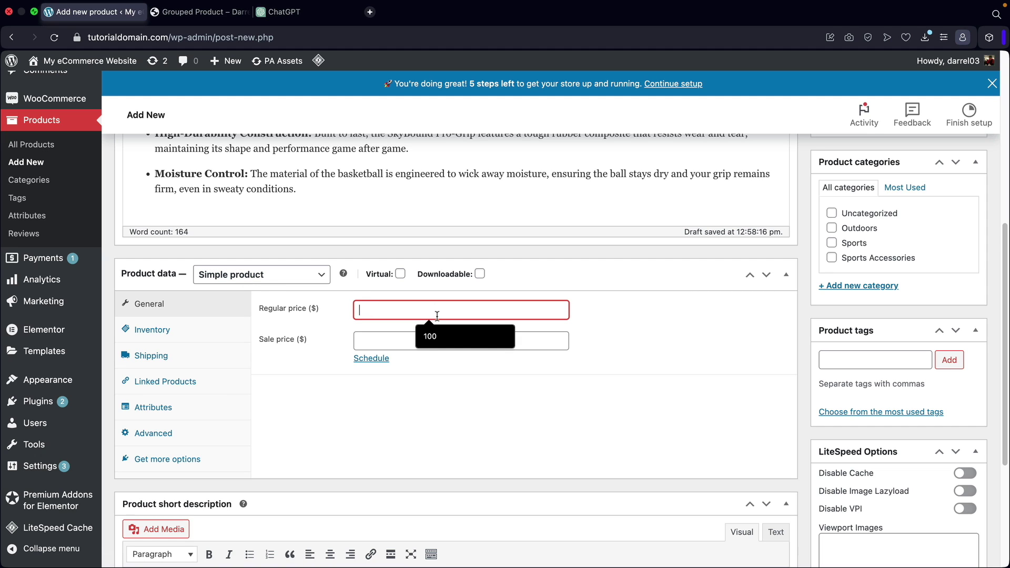
text(50)
scroll(349, 395, down, 5)
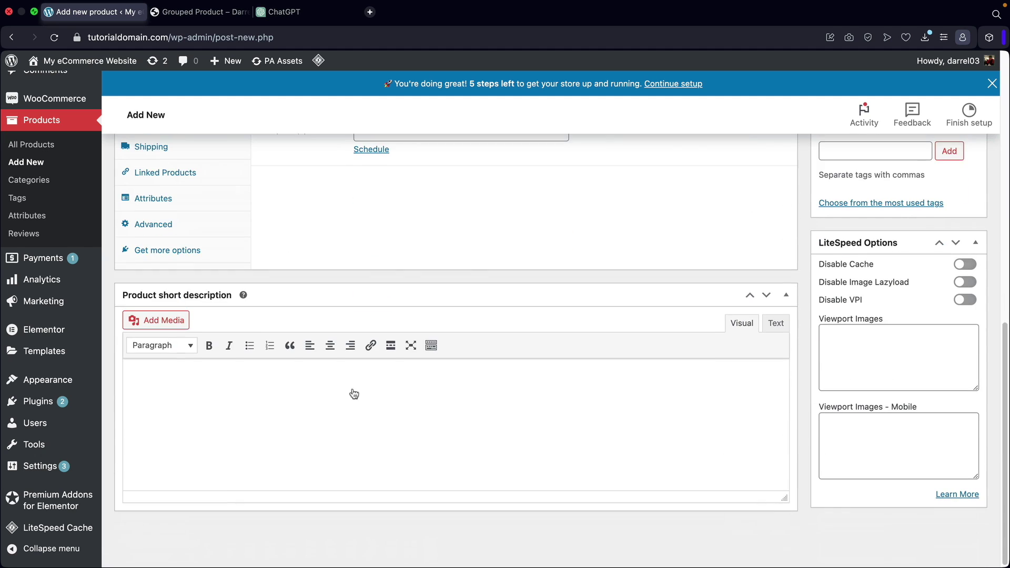
right_click(182, 391)
click(142, 387)
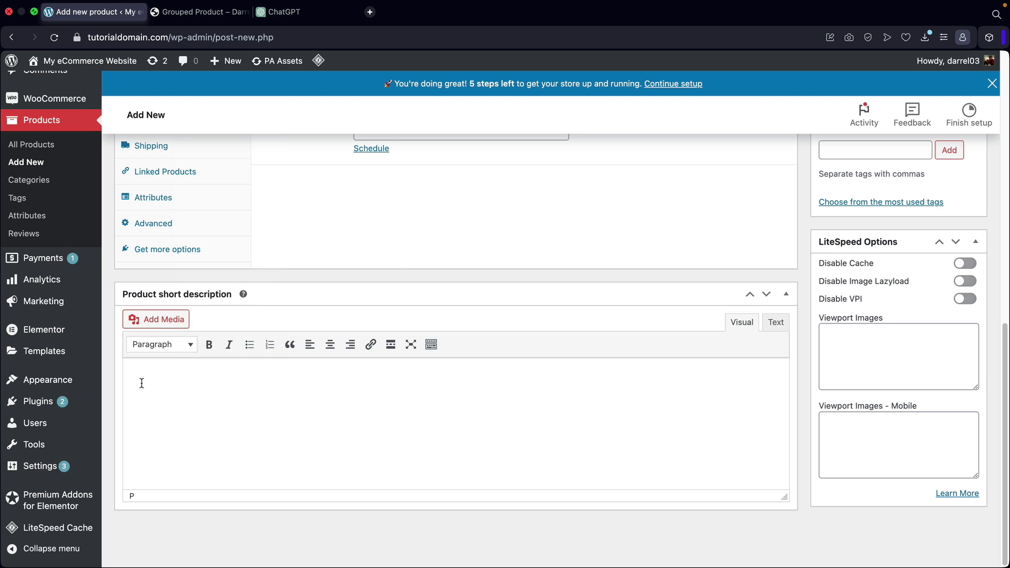
right_click(140, 382)
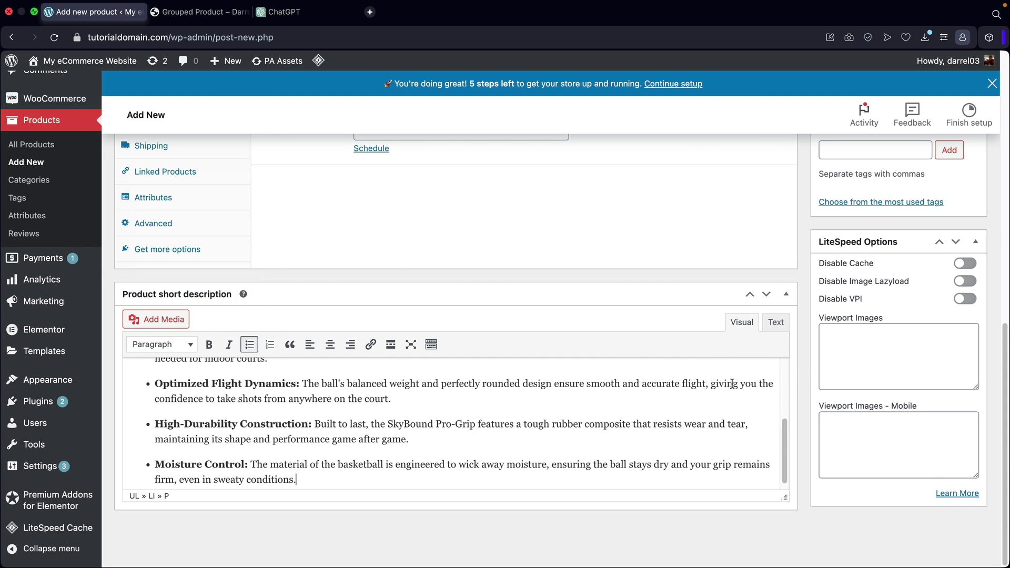
scroll(731, 383, up, 15)
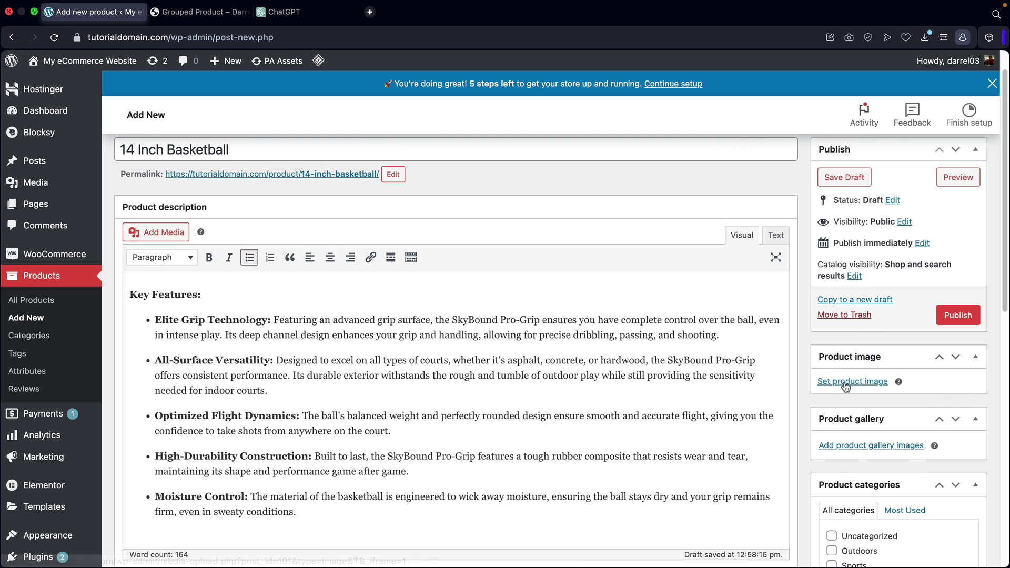
click(845, 384)
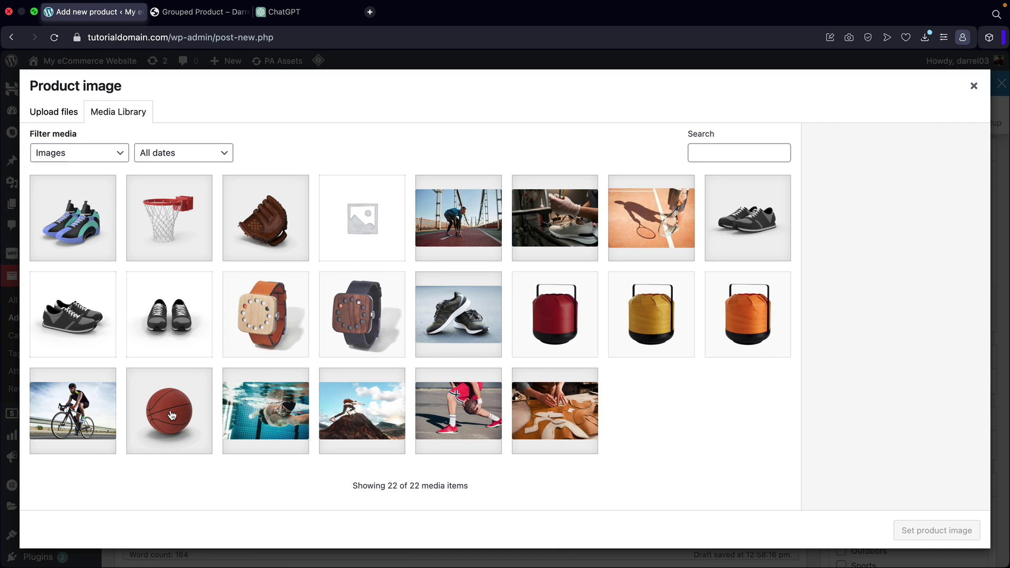
Set the basketball picture as the product image and make catalog visibility Hidden.
click(171, 415)
click(912, 531)
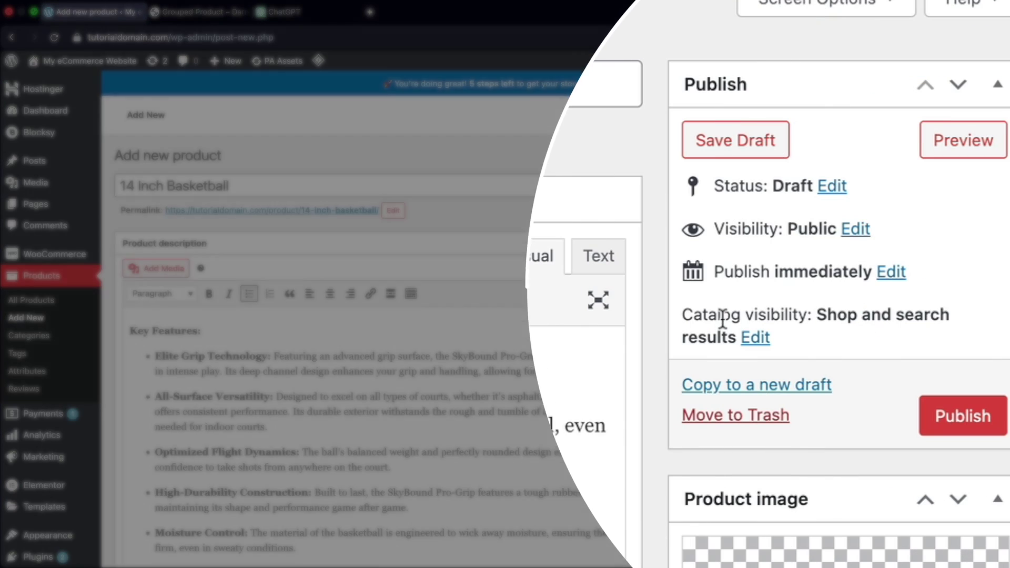
drag(841, 304, 924, 303)
click(754, 339)
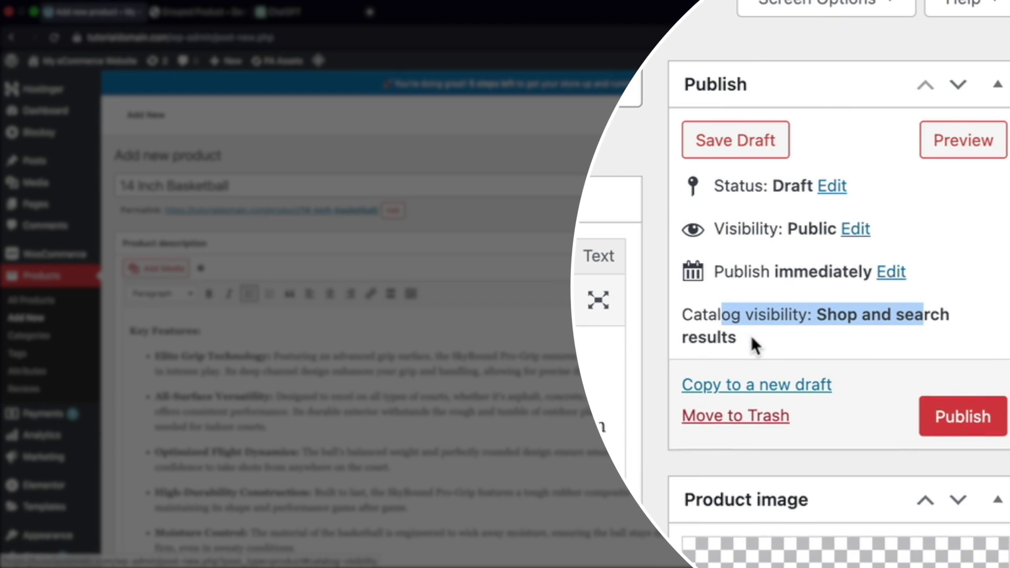
click(693, 511)
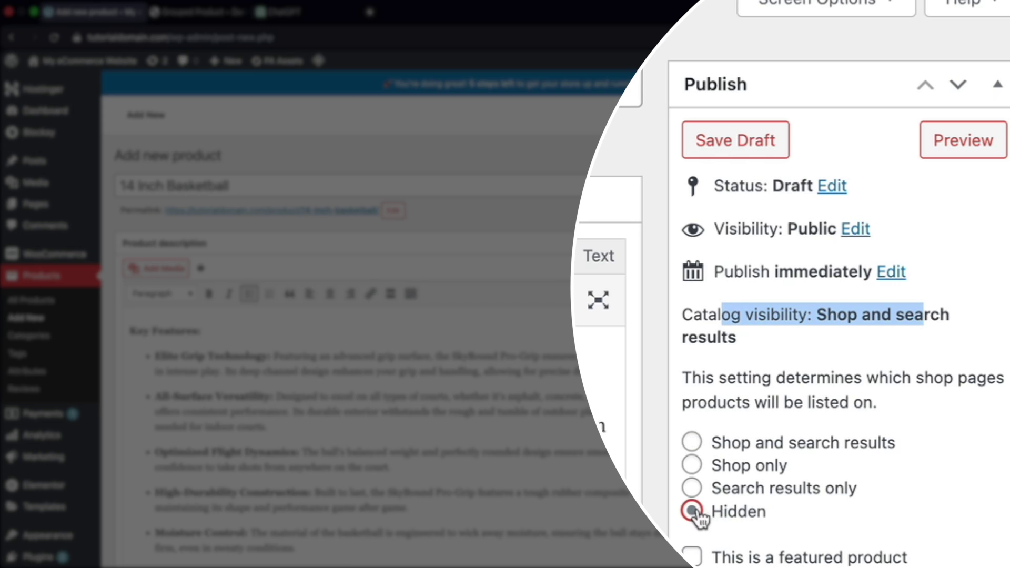
click(851, 377)
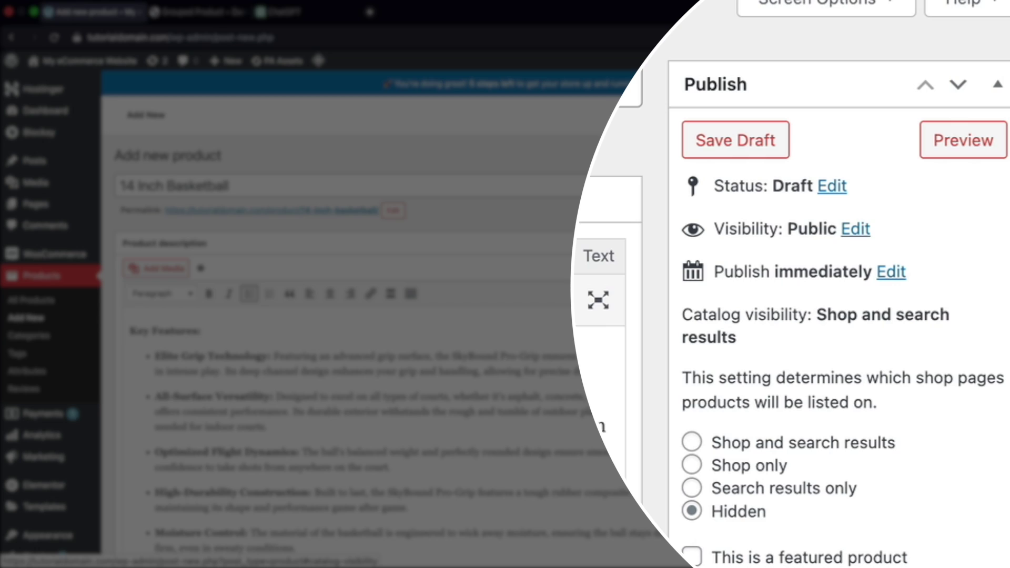
click(826, 441)
Publish the 14 Inch Basketball product and start another new product.
click(973, 339)
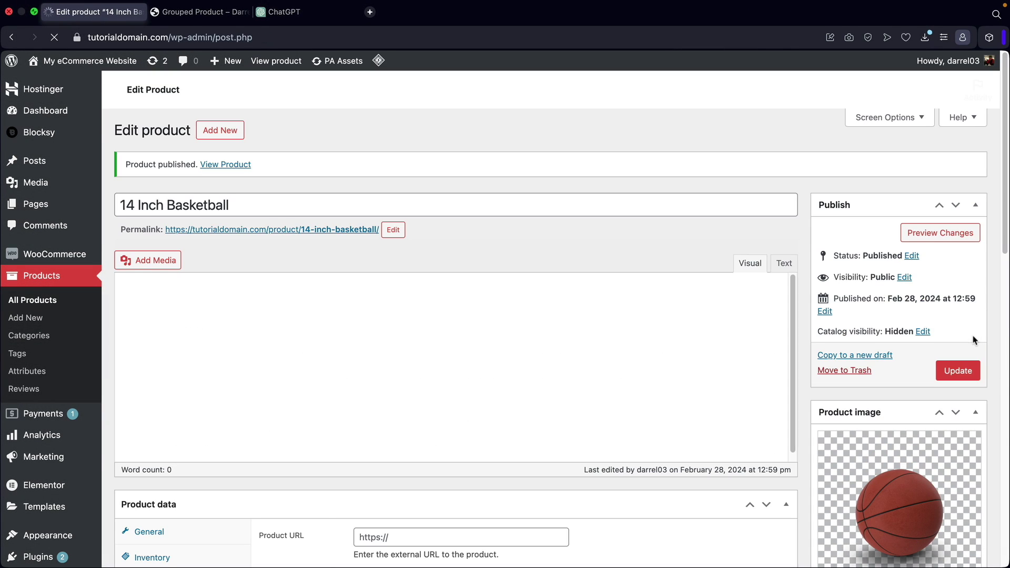
scroll(862, 329, up, 1)
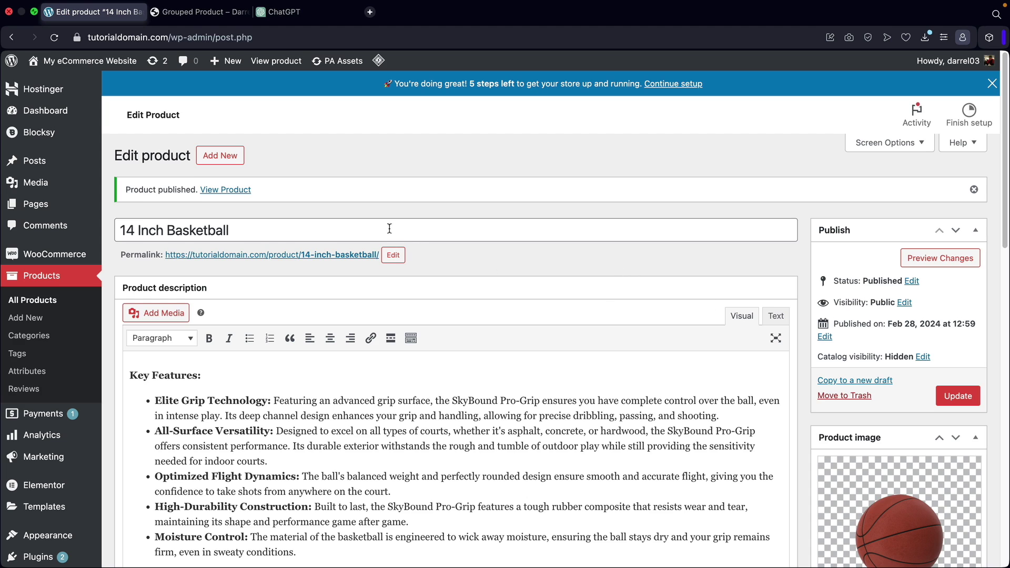
click(230, 157)
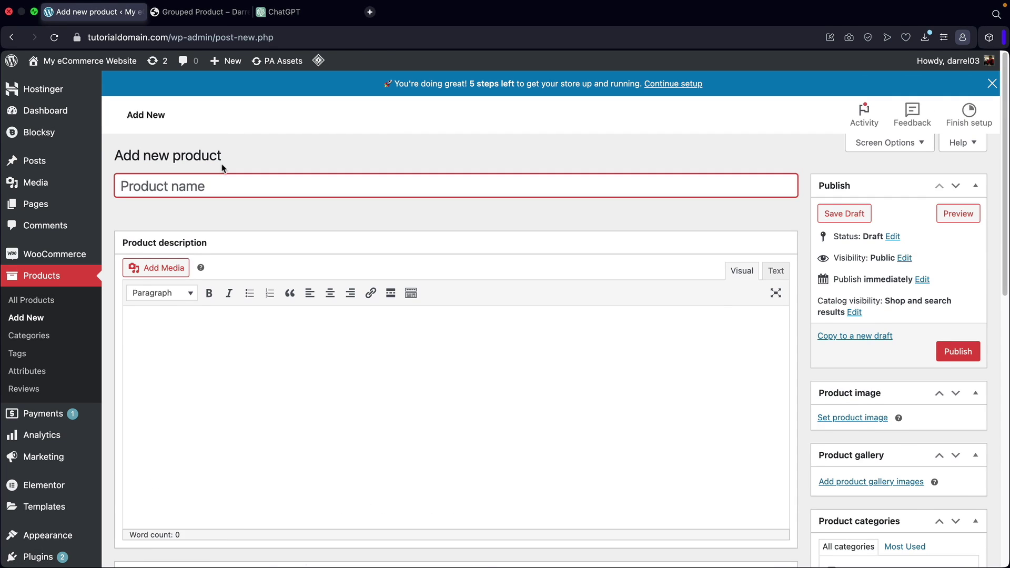
Title the product '16 Inch Basketball' and paste the Key Features list into its description.
text(16)
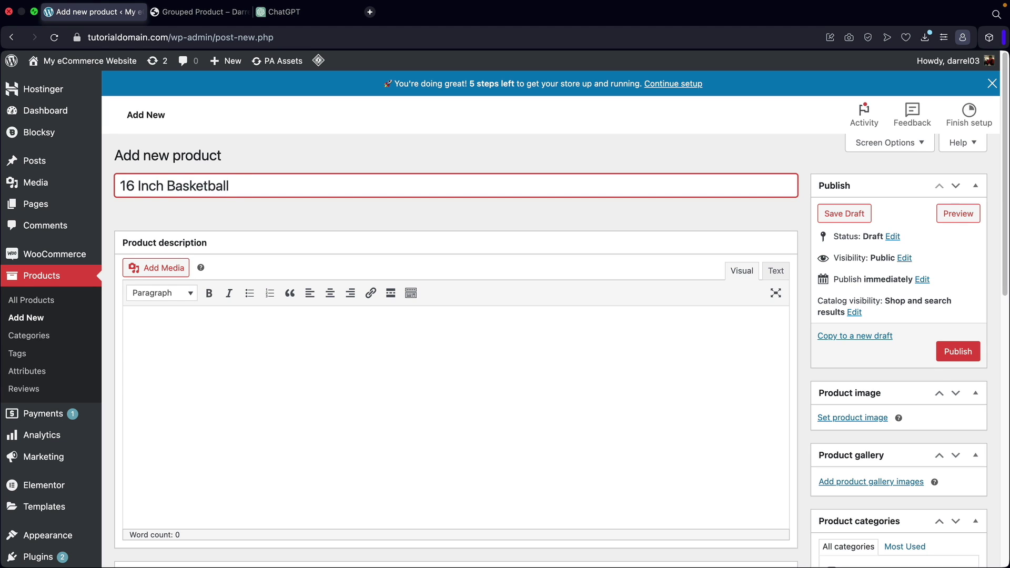
text( Inch Basketball)
scroll(207, 225, down, 5)
right_click(160, 196)
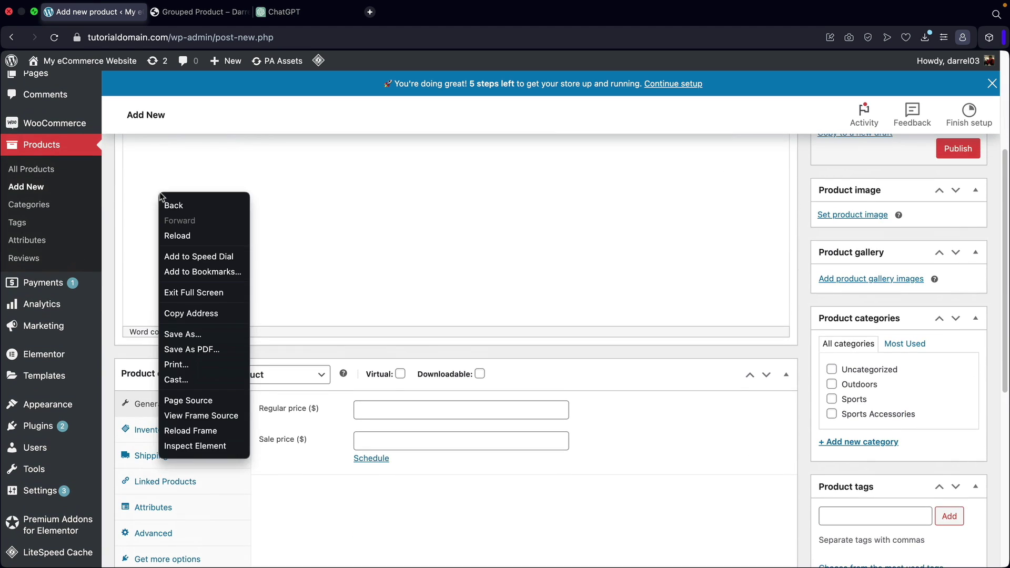
click(140, 184)
right_click(140, 186)
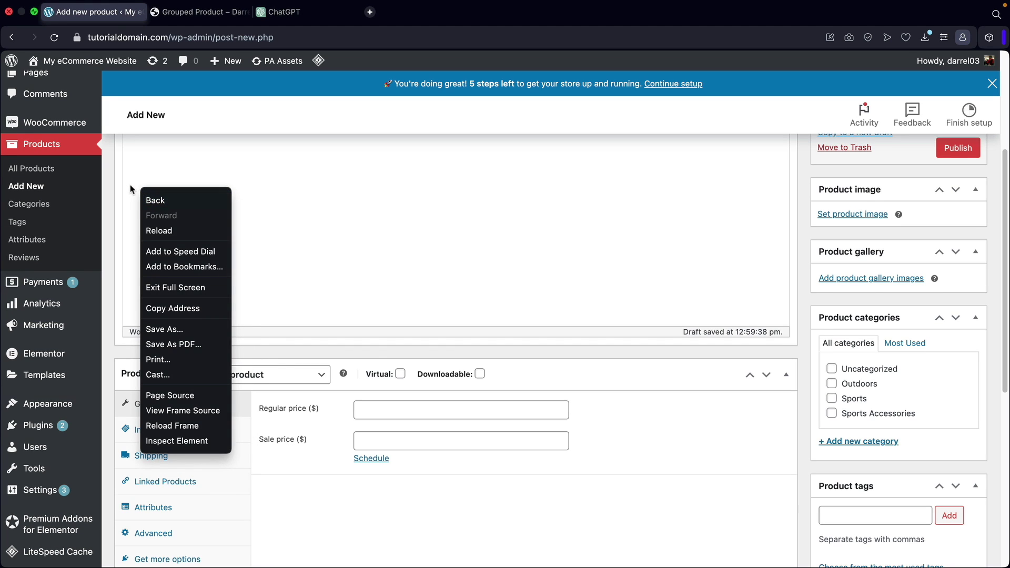
click(131, 190)
scroll(139, 188, up, 5)
scroll(140, 187, down, 1)
click(139, 294)
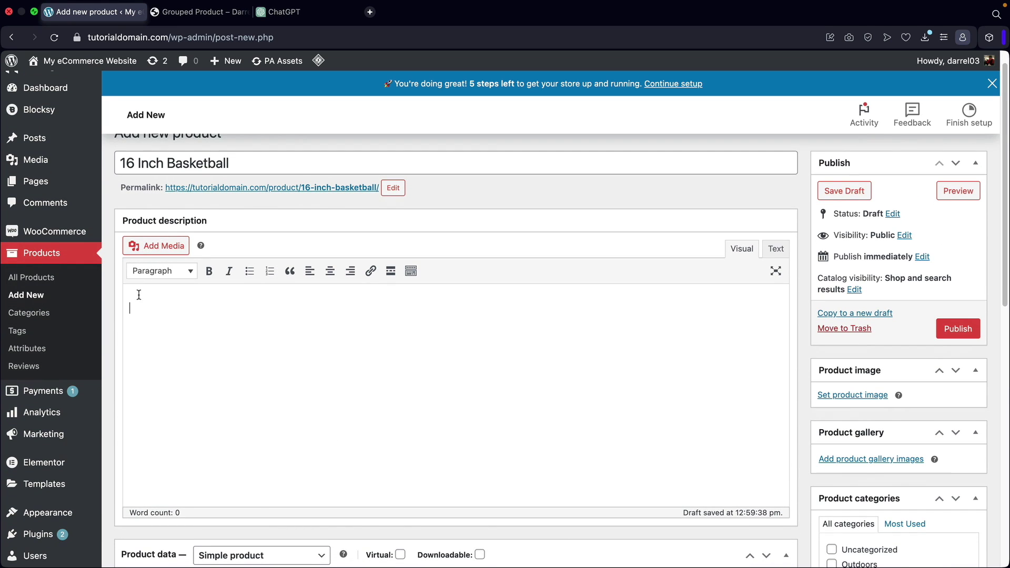
right_click(139, 294)
click(157, 404)
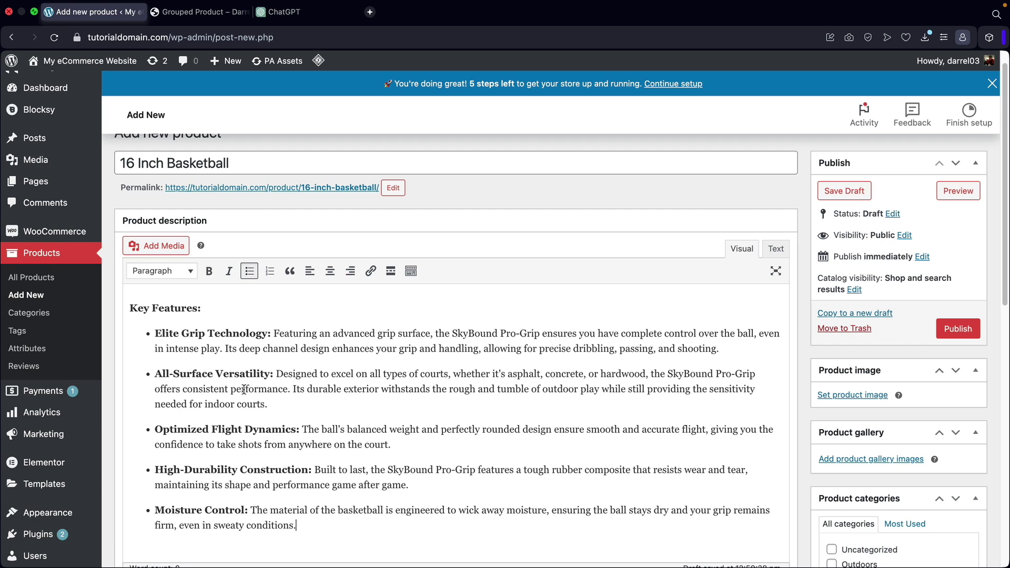
Set the regular price to 60 and paste the feature list as the short description.
scroll(243, 389, down, 8)
click(391, 222)
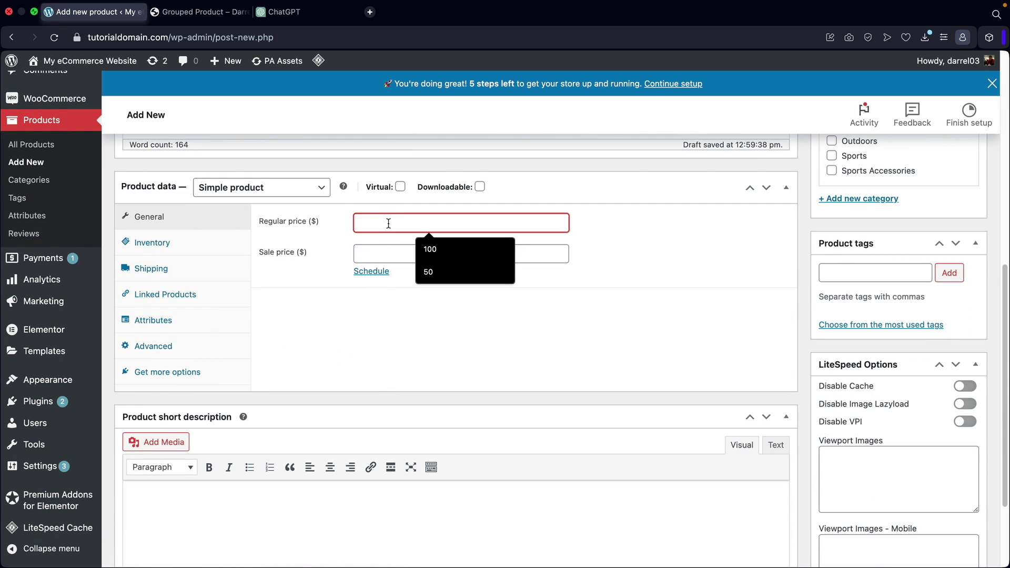
text(60)
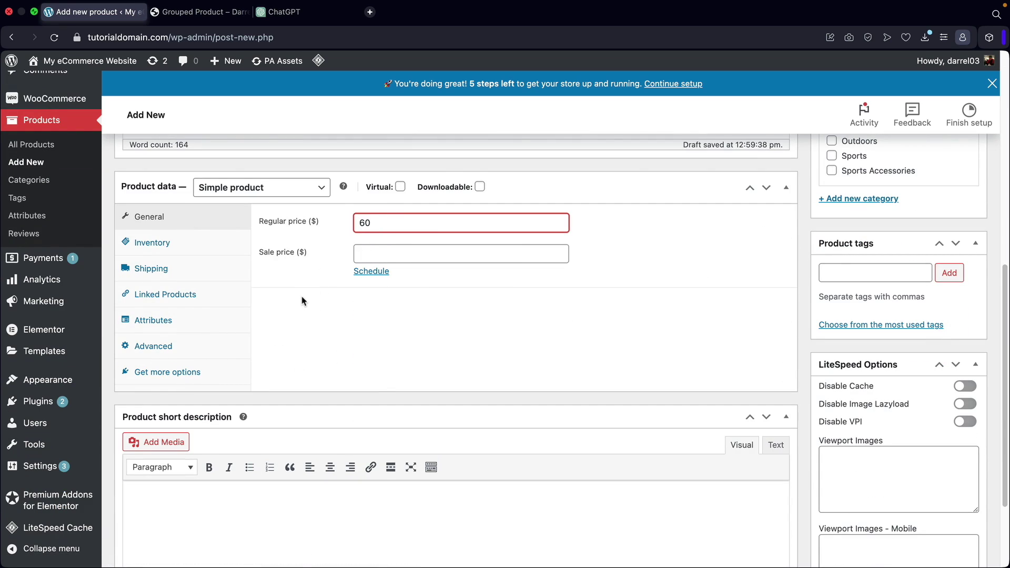
scroll(300, 295, down, 3)
click(145, 419)
right_click(148, 419)
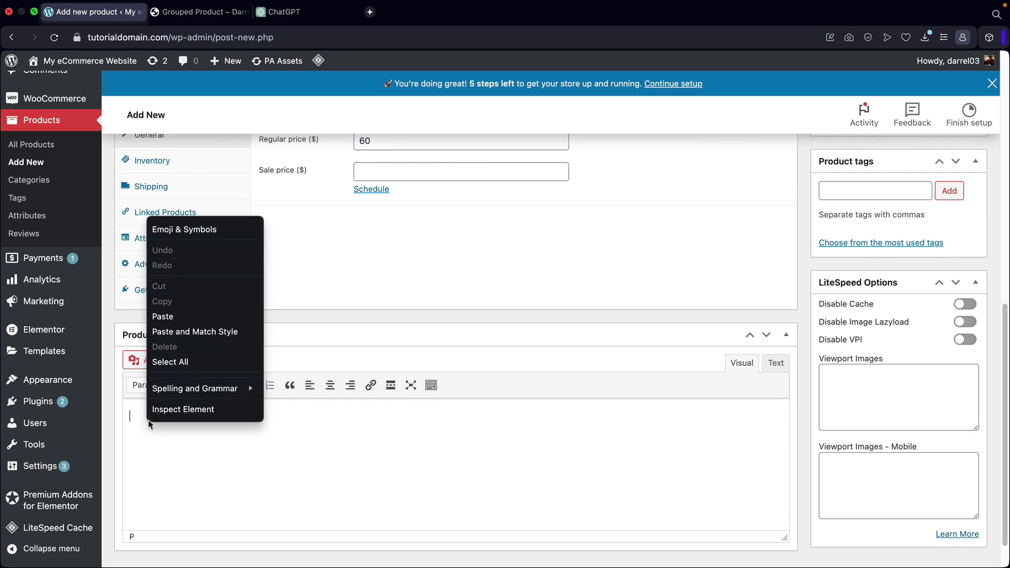
click(173, 329)
Set the basketball picture from the media library as the product image.
scroll(846, 365, up, 8)
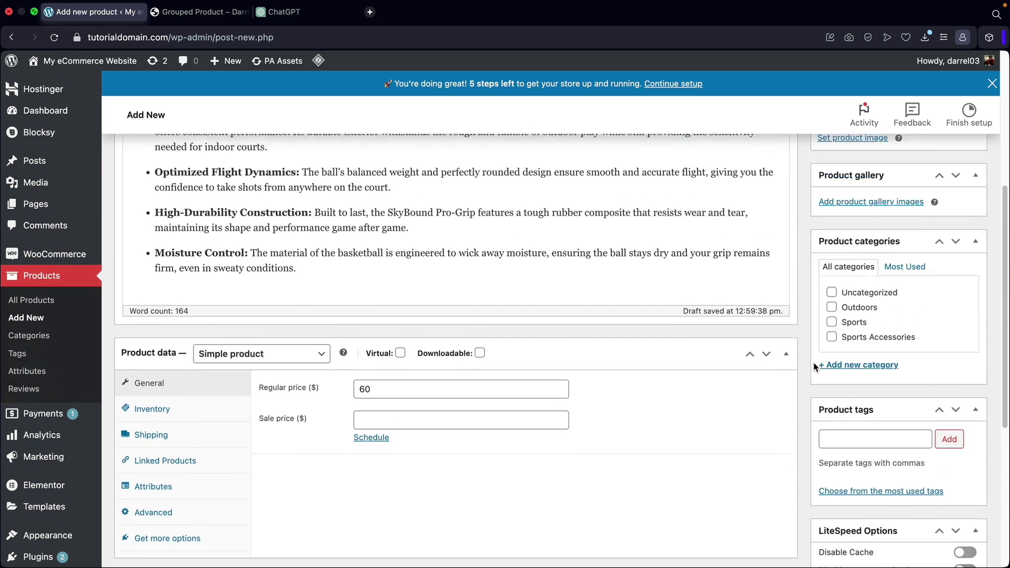
scroll(815, 365, up, 1)
click(854, 309)
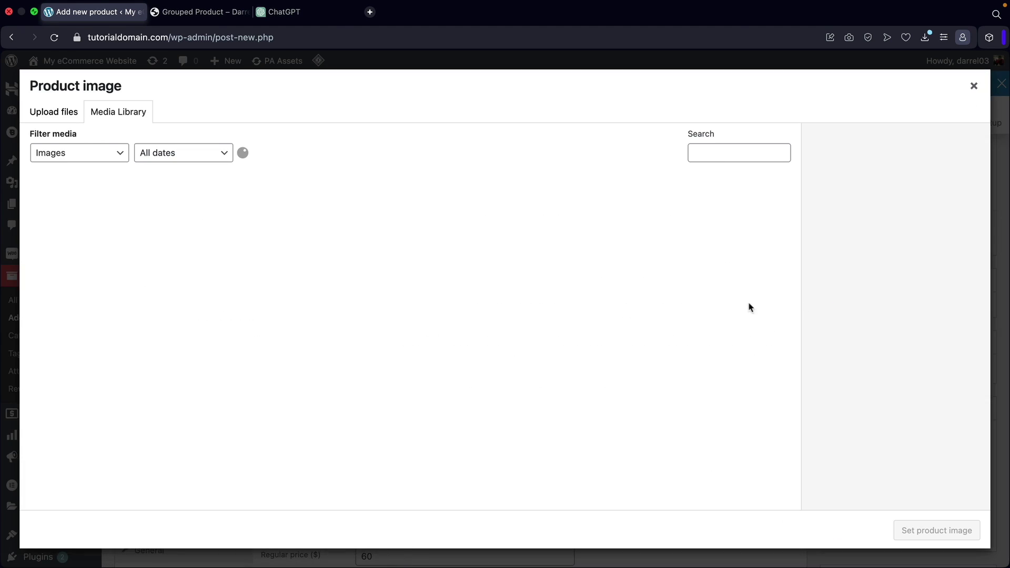
click(210, 404)
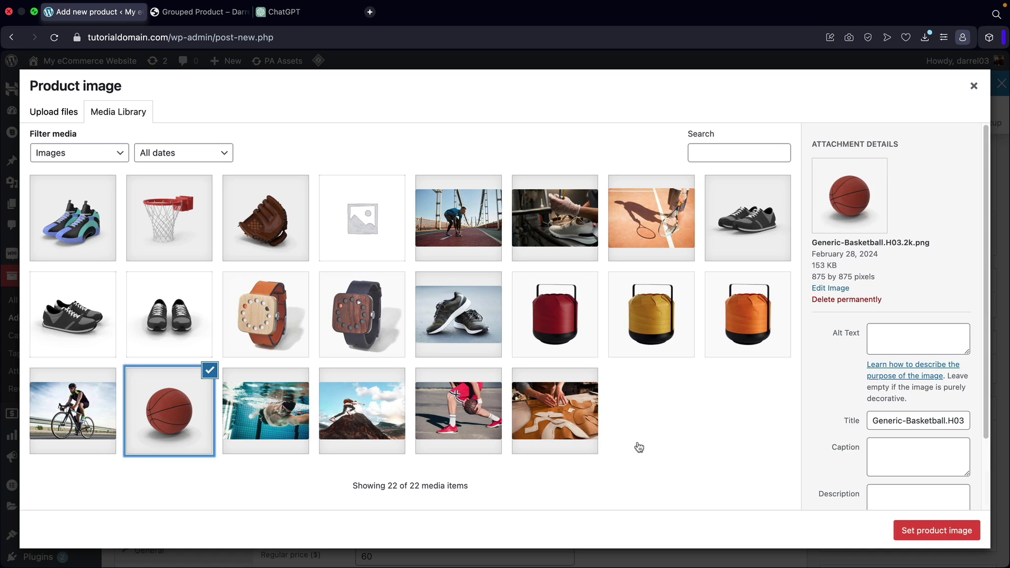
click(905, 530)
Set catalog visibility to Hidden, publish the 16 Inch Basketball, and start another product.
click(854, 312)
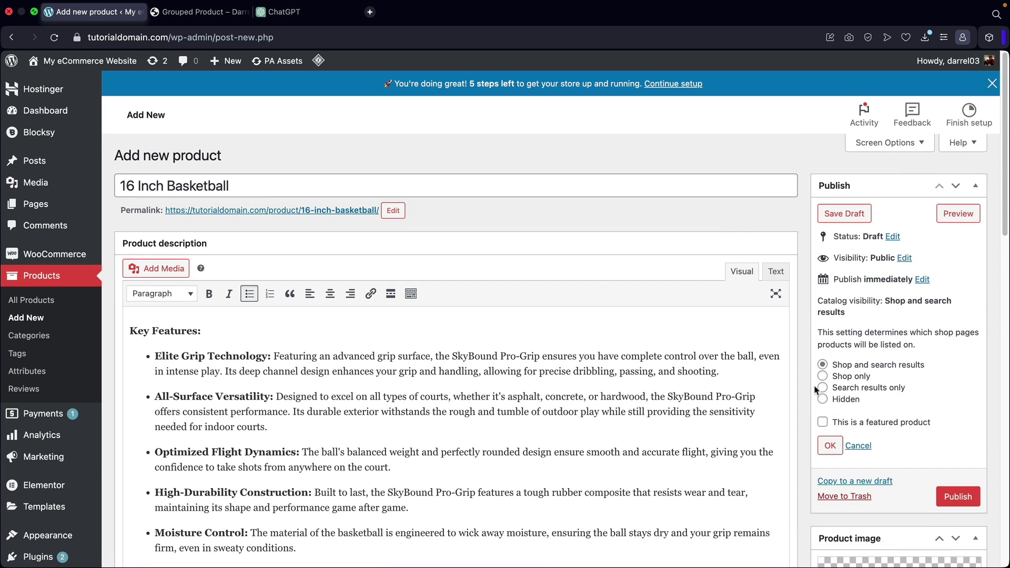
click(824, 399)
click(830, 446)
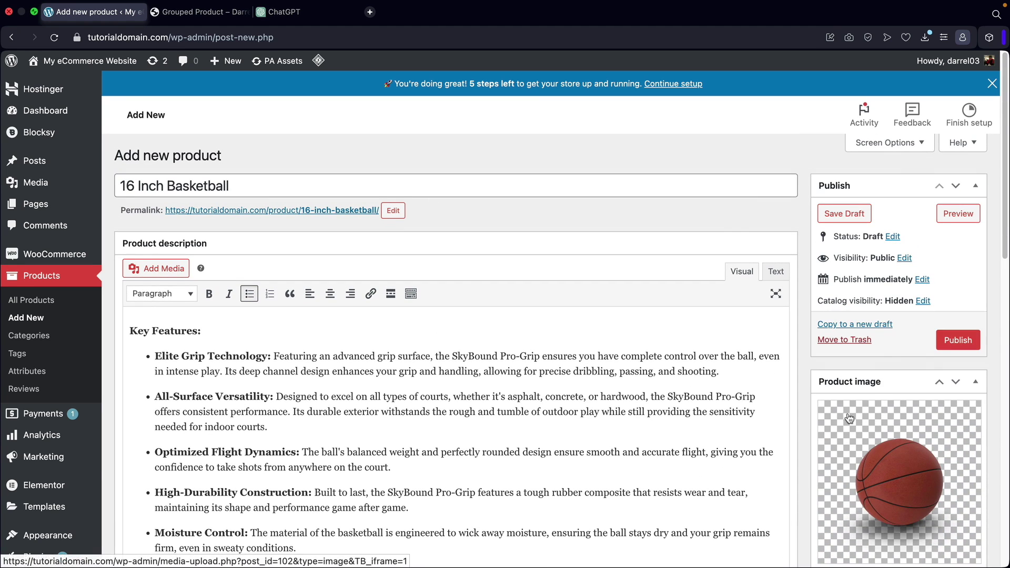
click(957, 339)
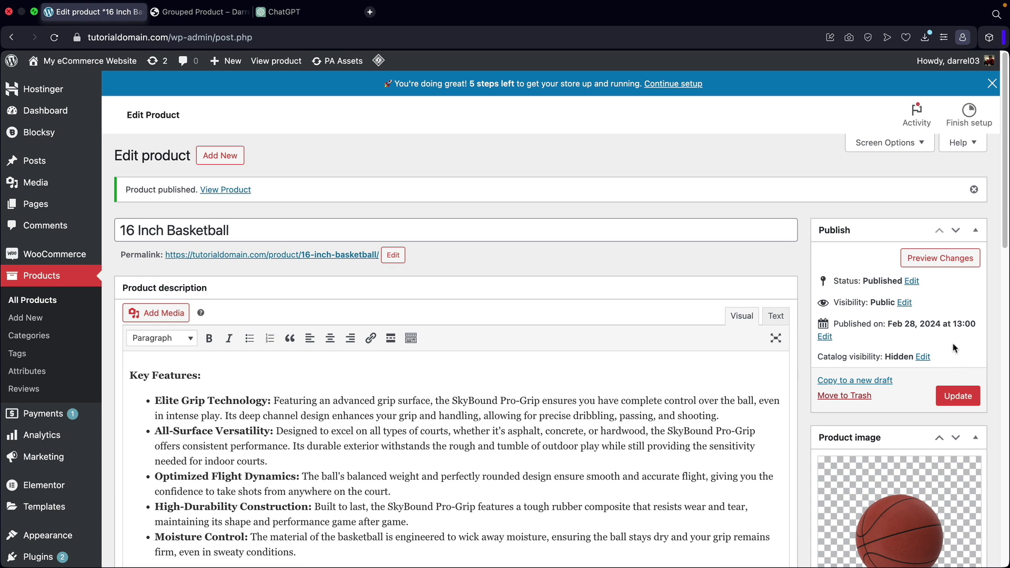
click(220, 156)
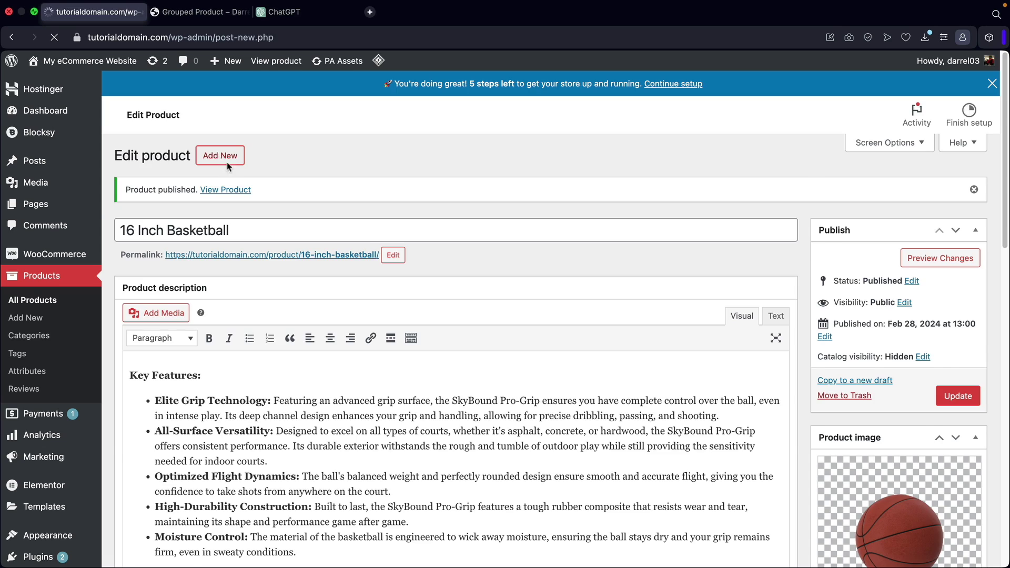
Title the product '20 Inch Basketball' and paste the feature list into its description.
text(20 Inch Basketball)
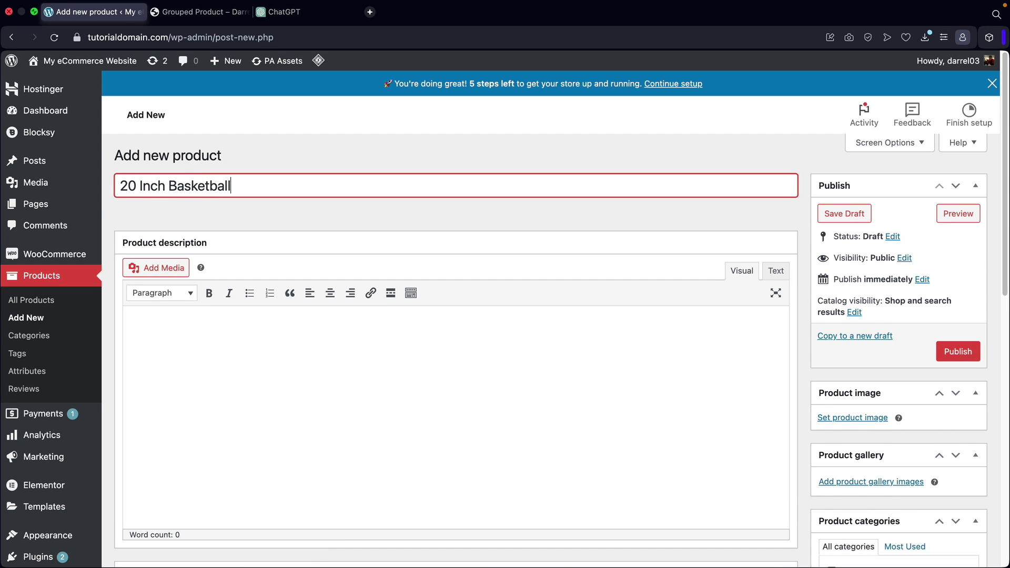
right_click(144, 327)
click(134, 329)
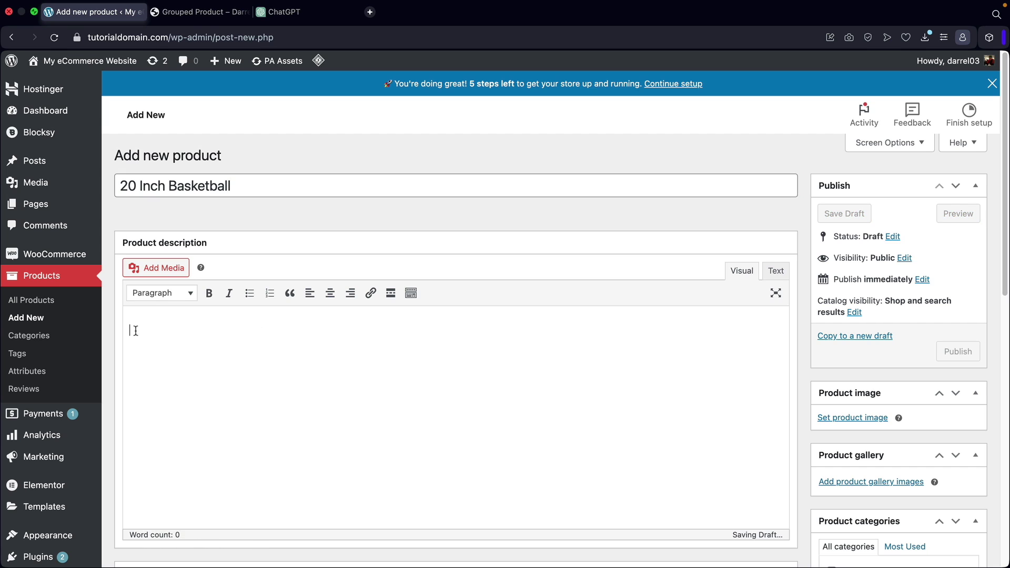
right_click(137, 331)
click(152, 430)
Set the regular price to 100 and paste the feature list as the short description.
scroll(406, 315, down, 10)
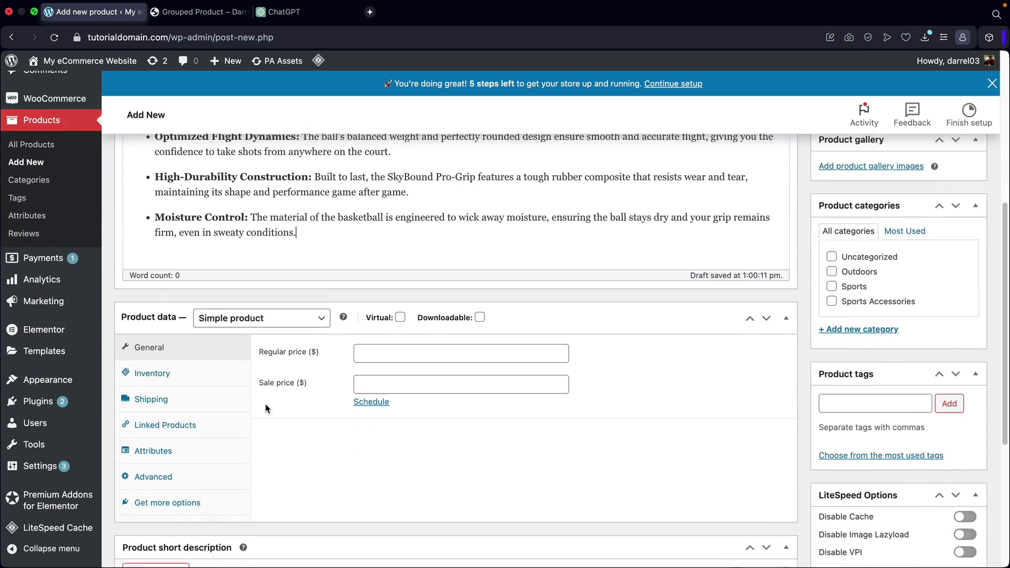
click(406, 346)
text(100)
key(Tab)
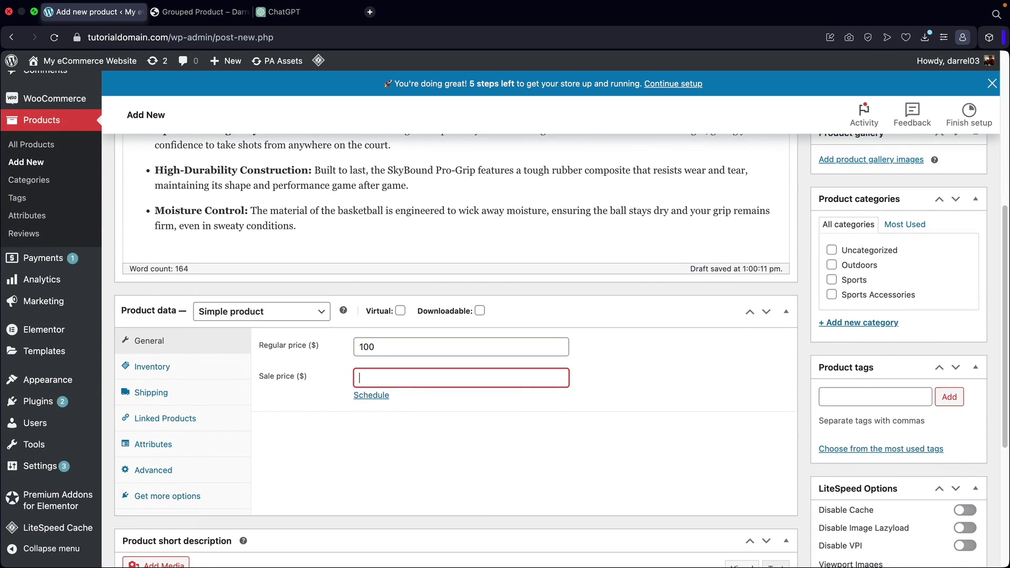
scroll(333, 397, down, 3)
click(146, 482)
right_click(147, 486)
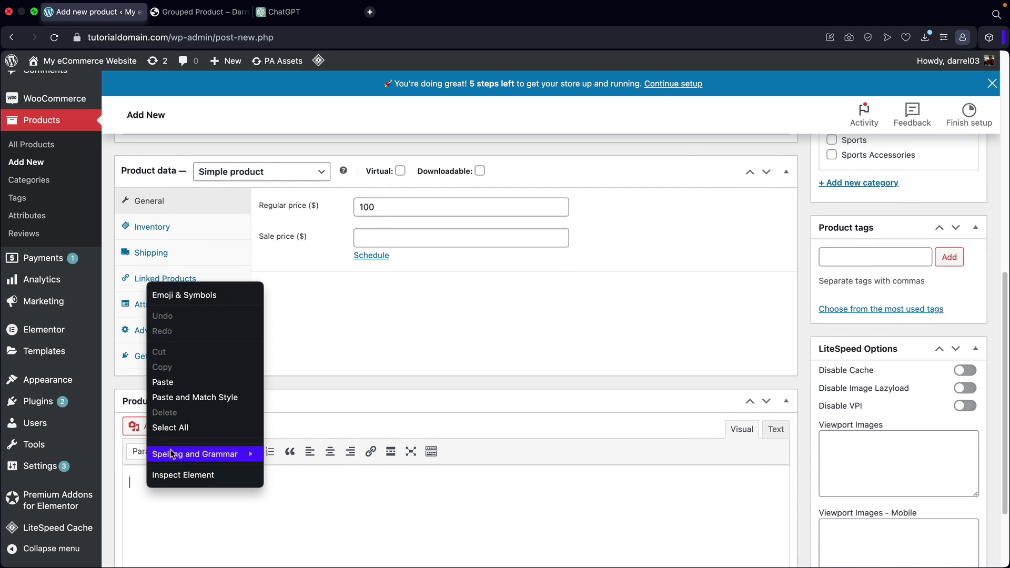
click(182, 396)
Use the basketball picture as product image, set visibility Hidden, and publish.
scroll(821, 430, up, 6)
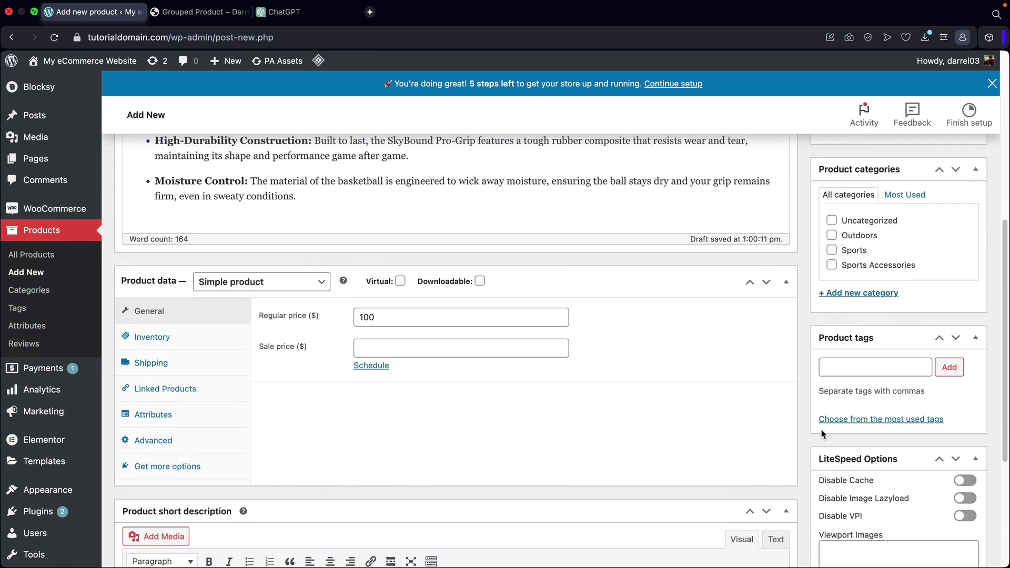
click(842, 284)
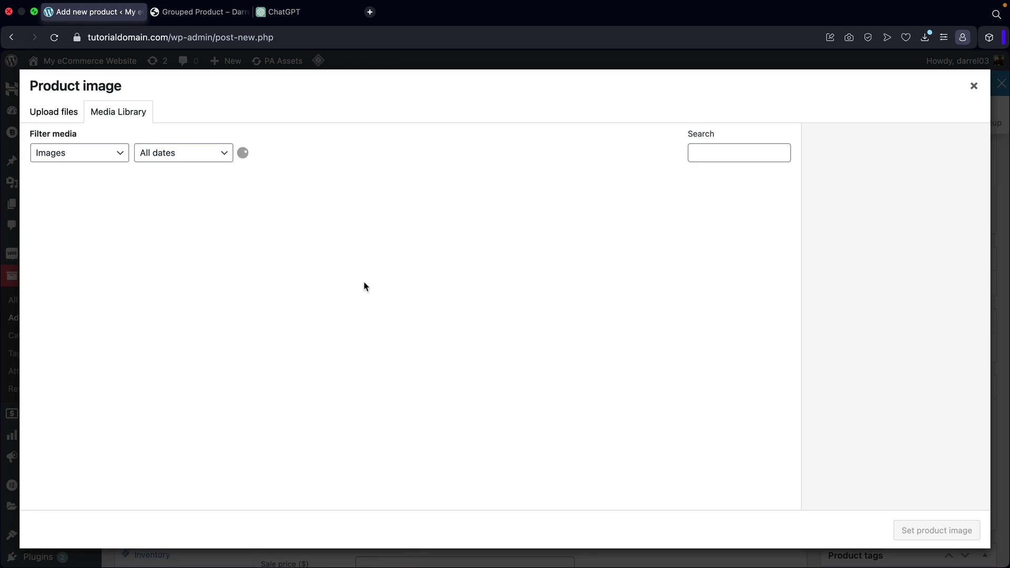
click(192, 412)
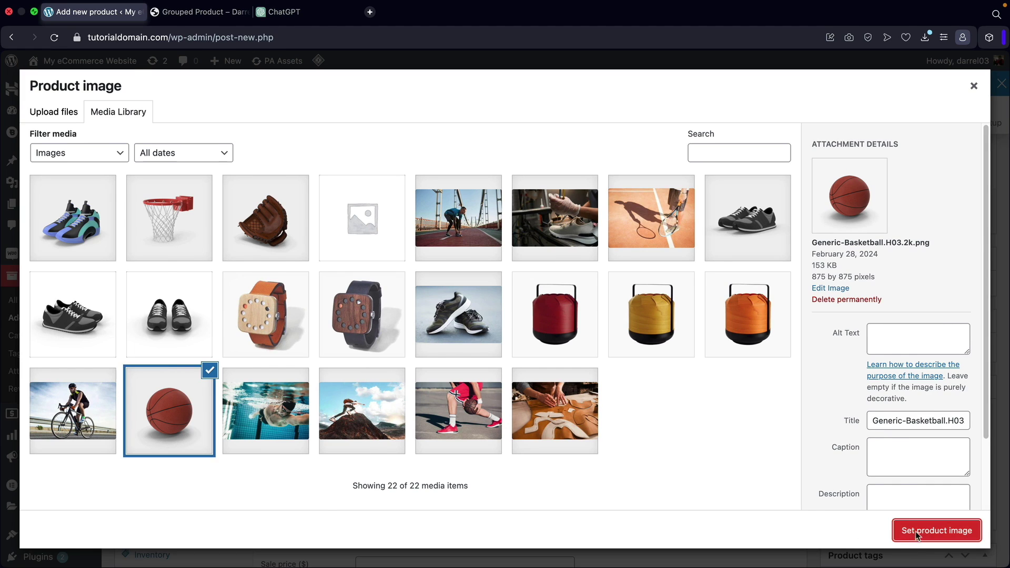
click(936, 531)
click(854, 313)
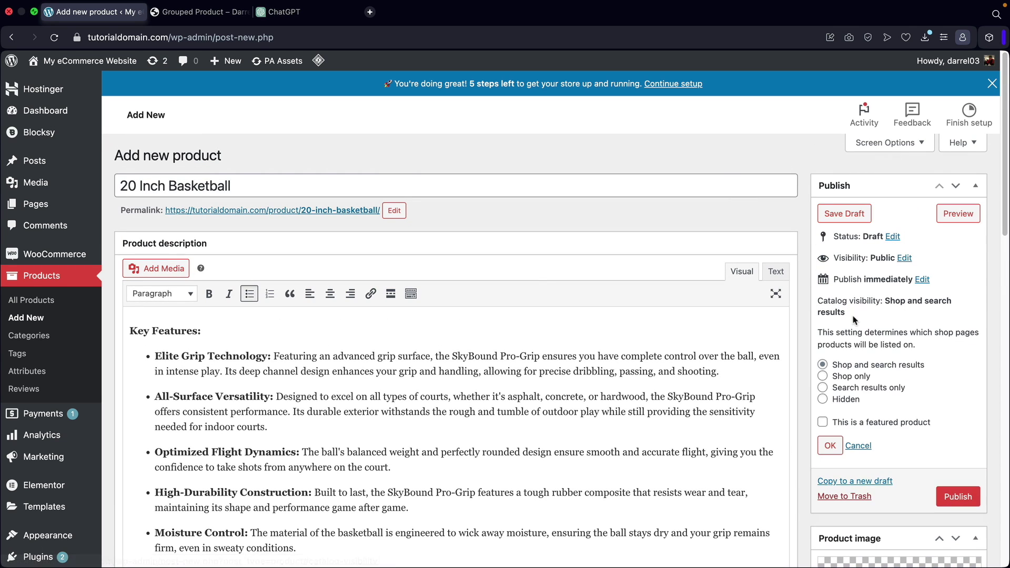
click(830, 446)
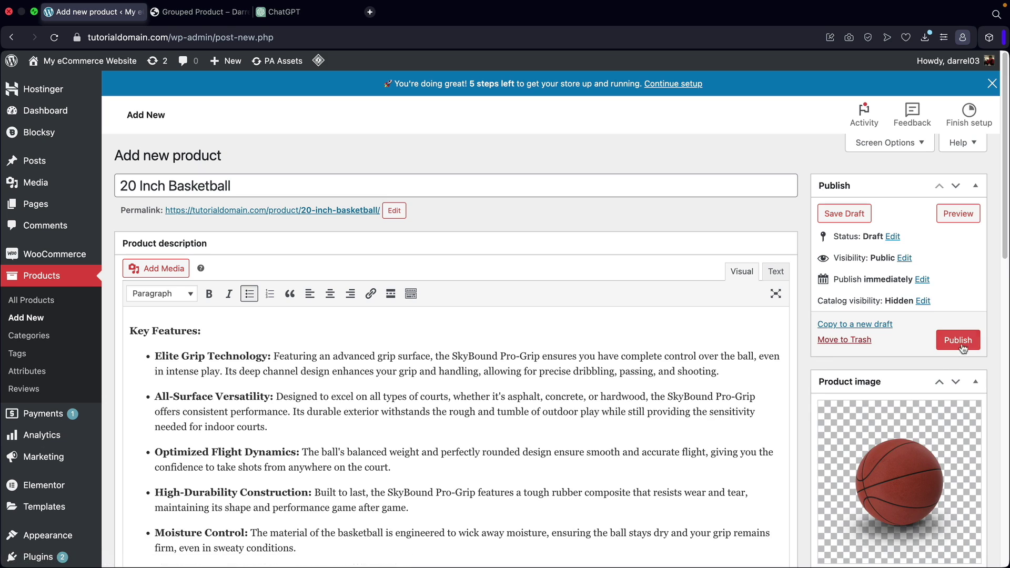
click(960, 341)
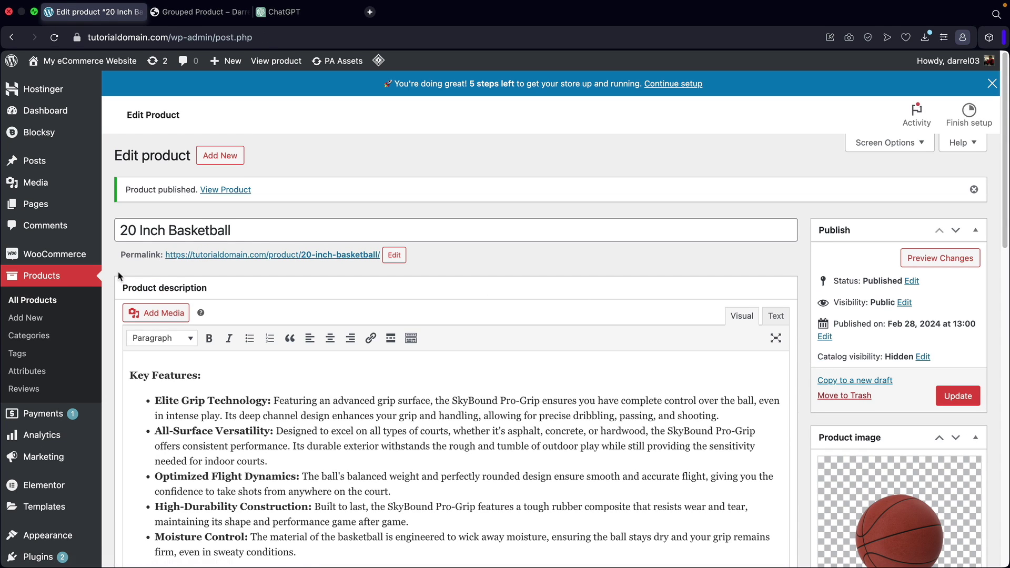
Open the Basketball product from All Products and show its Linked Products settings.
click(38, 306)
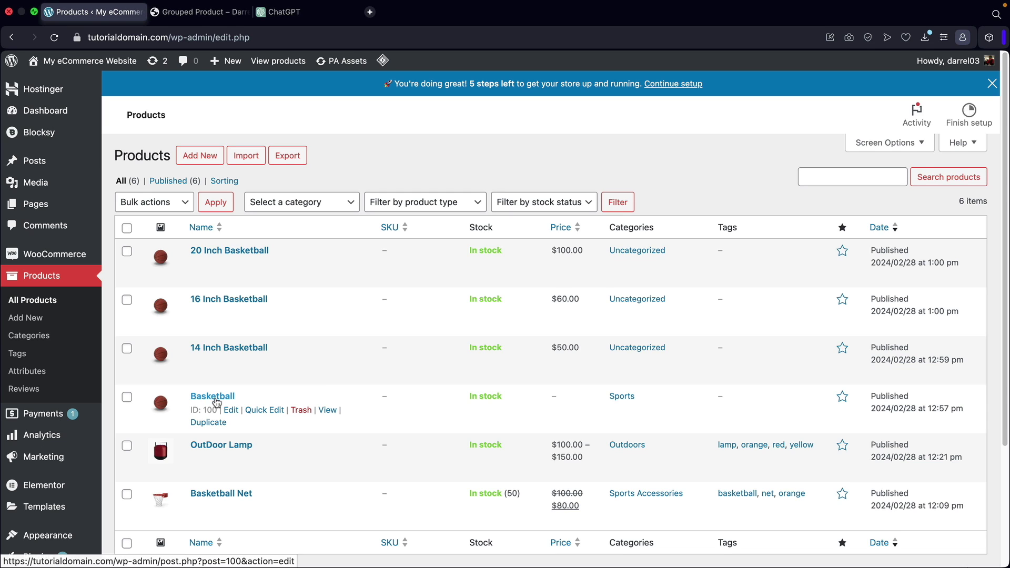
click(232, 410)
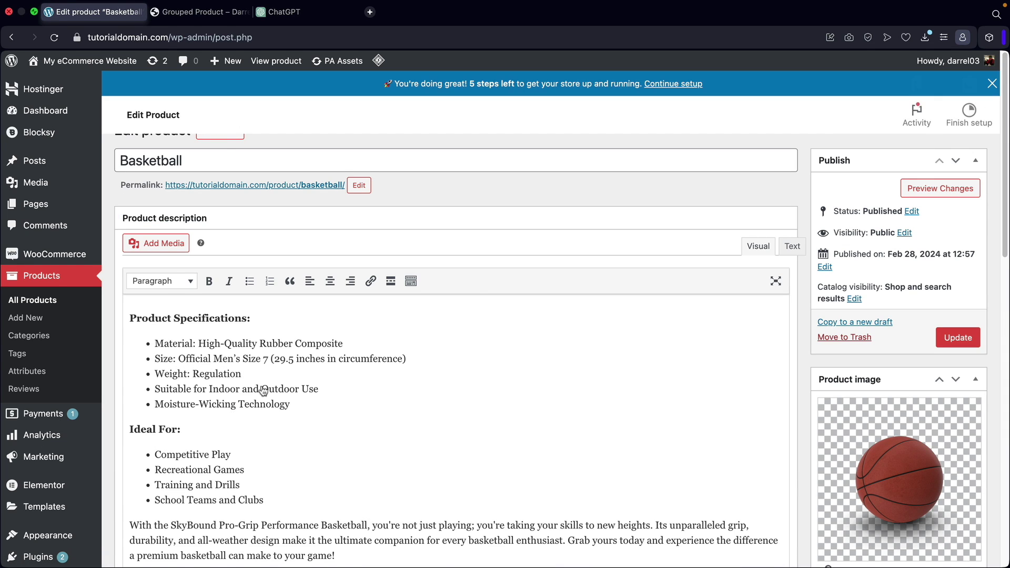
scroll(447, 326, down, 5)
scroll(444, 337, down, 2)
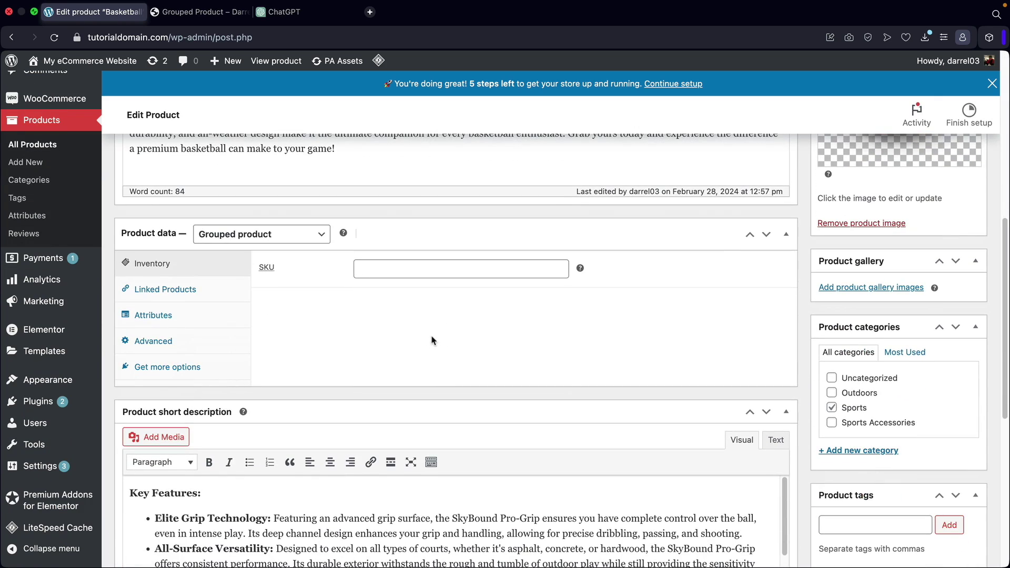
click(171, 294)
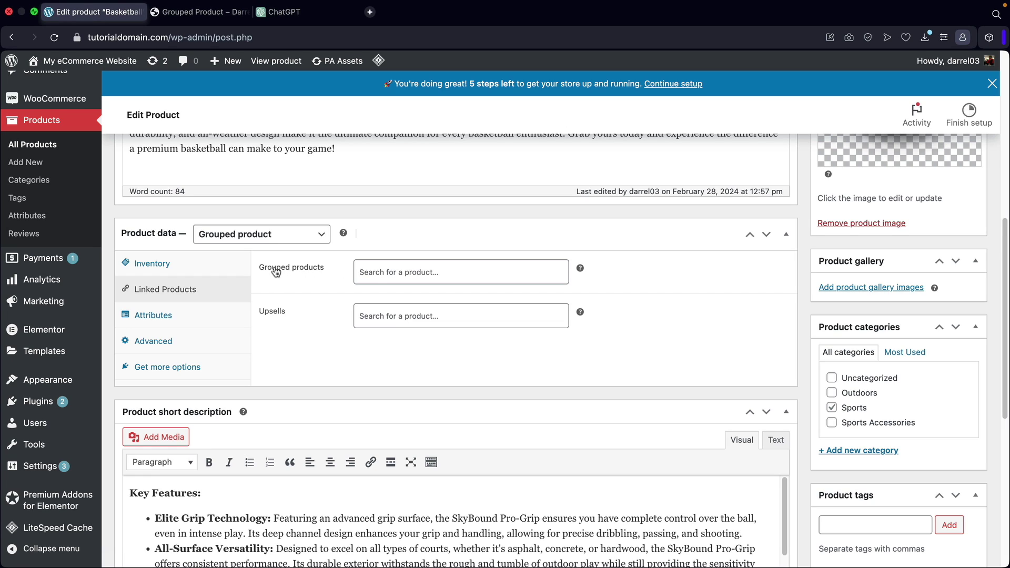
Add 14, 16 and 20 Inch Basketball to the Grouped products.
click(389, 280)
text(bak)
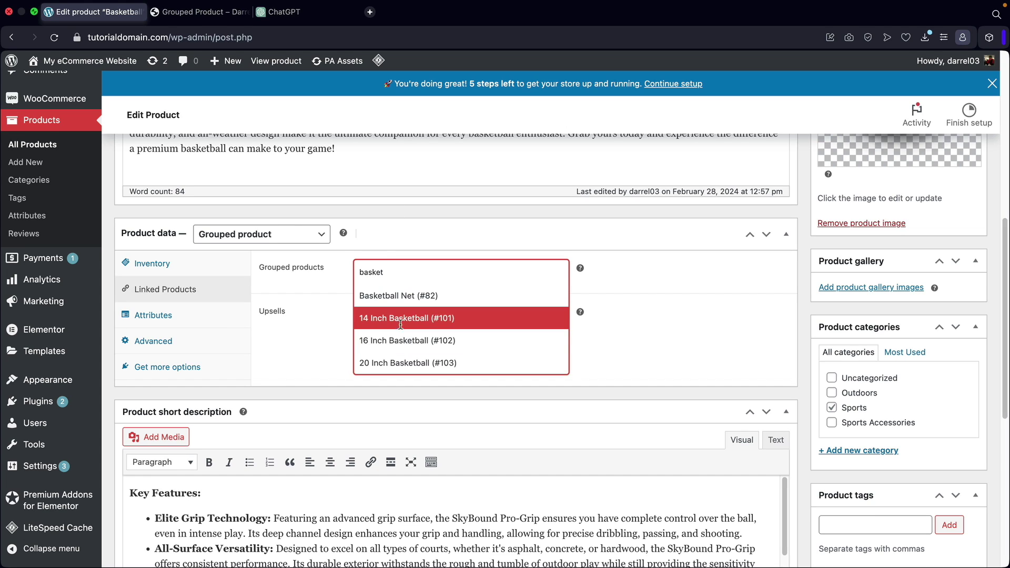
click(401, 319)
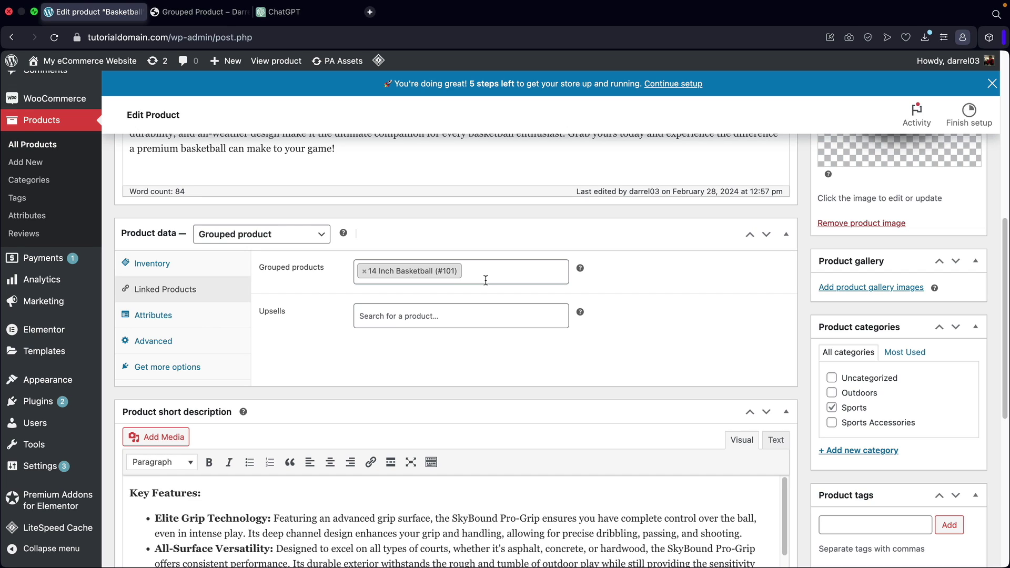
click(486, 280)
text(baske)
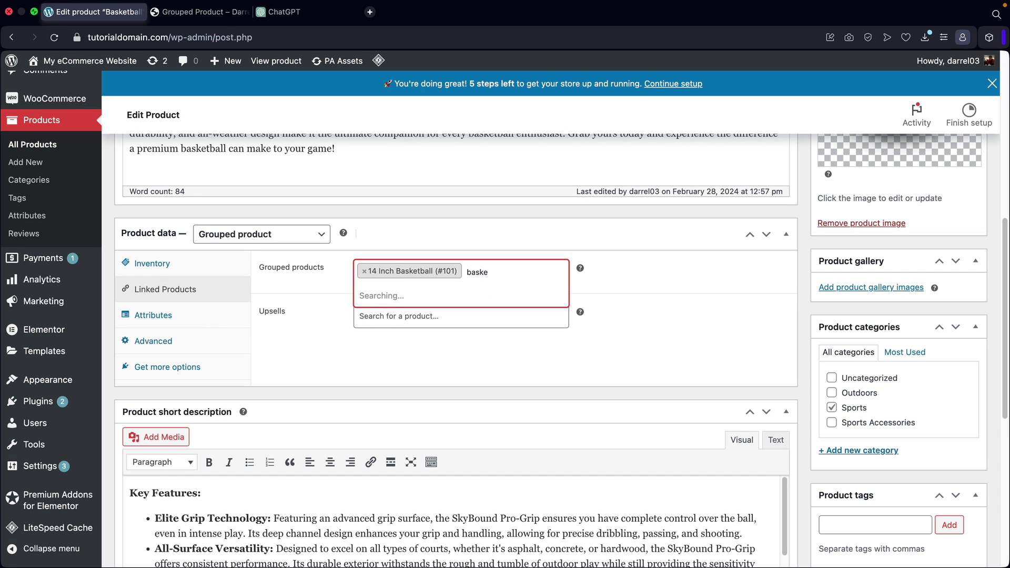
click(465, 342)
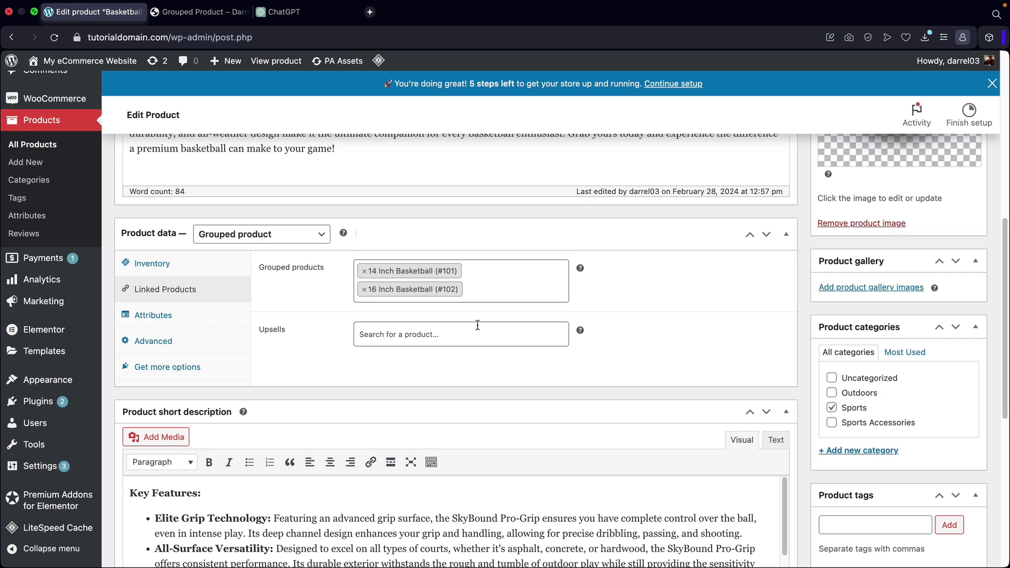
text(basket)
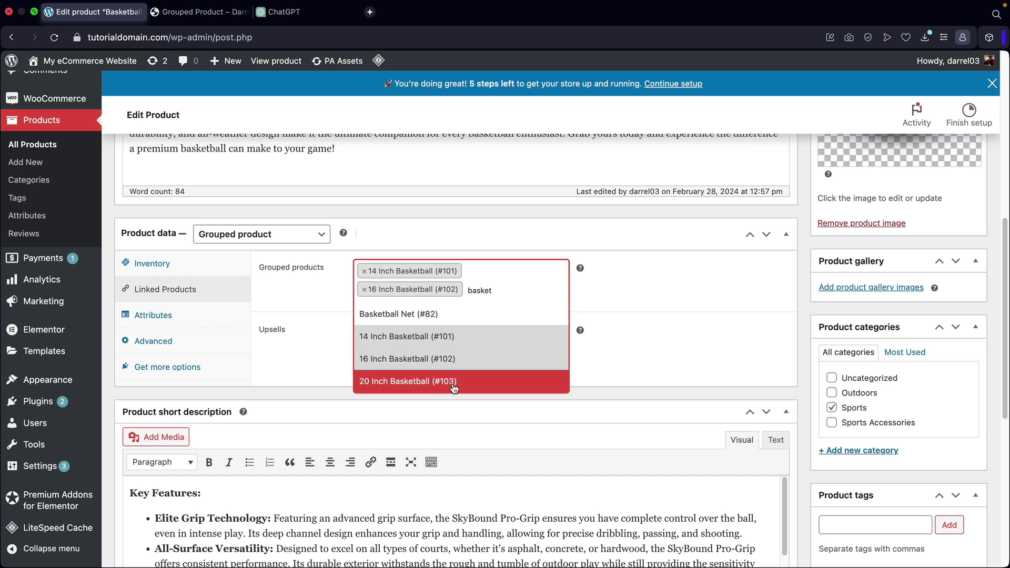
click(453, 386)
Add Basketball Net as an upsell, update the product, and view its live page.
click(421, 357)
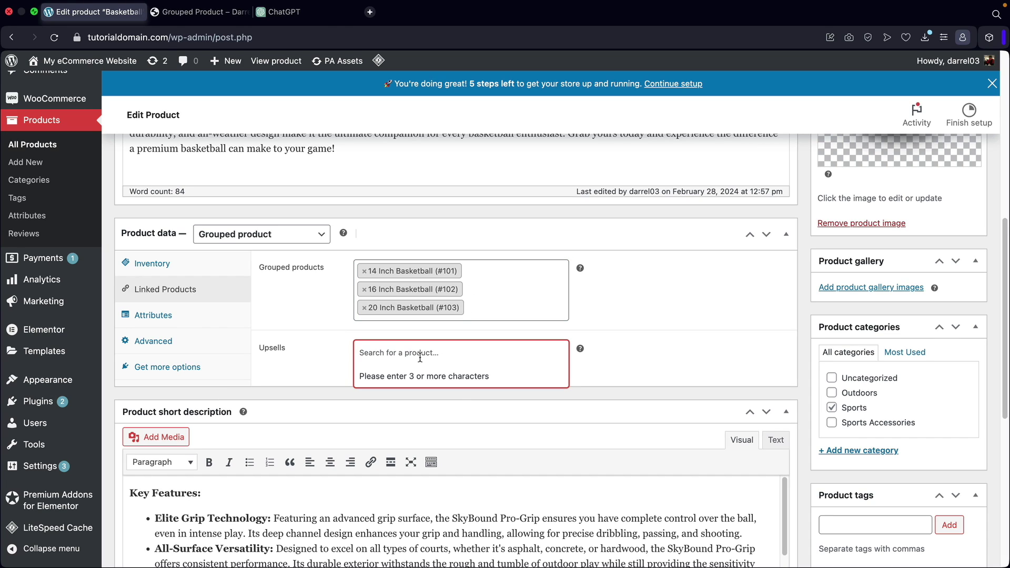
text(net)
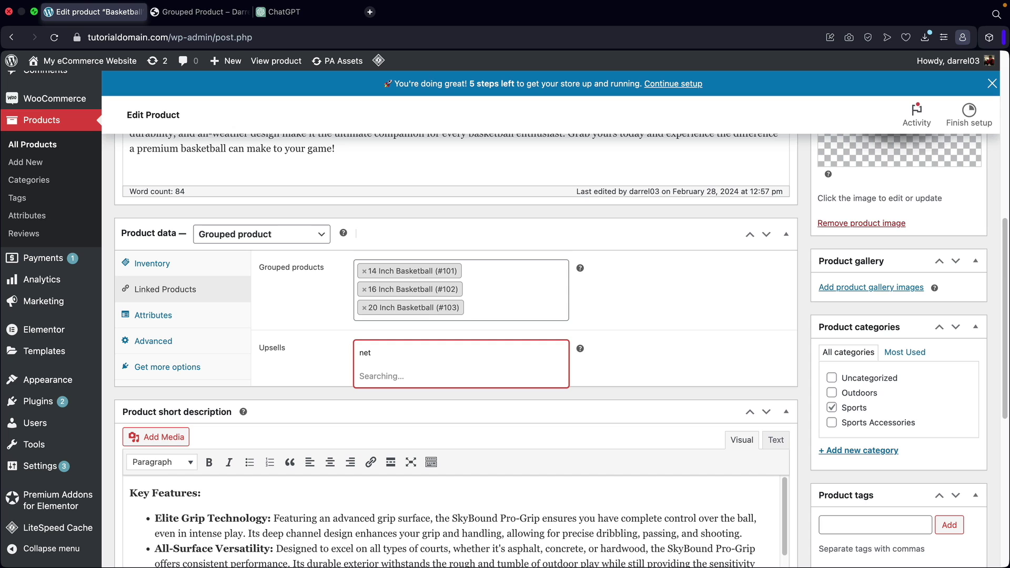
click(438, 375)
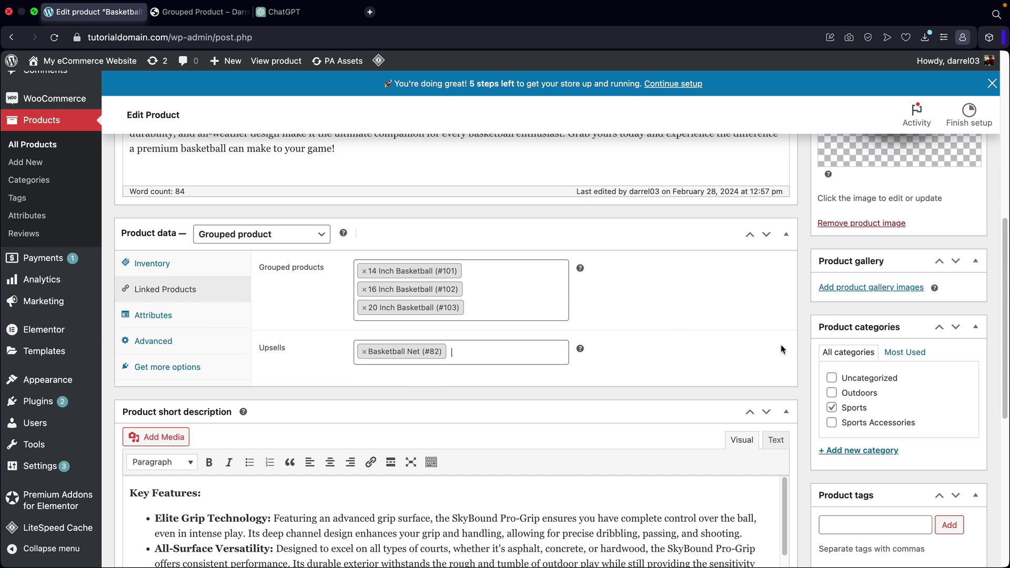
scroll(824, 379, up, 5)
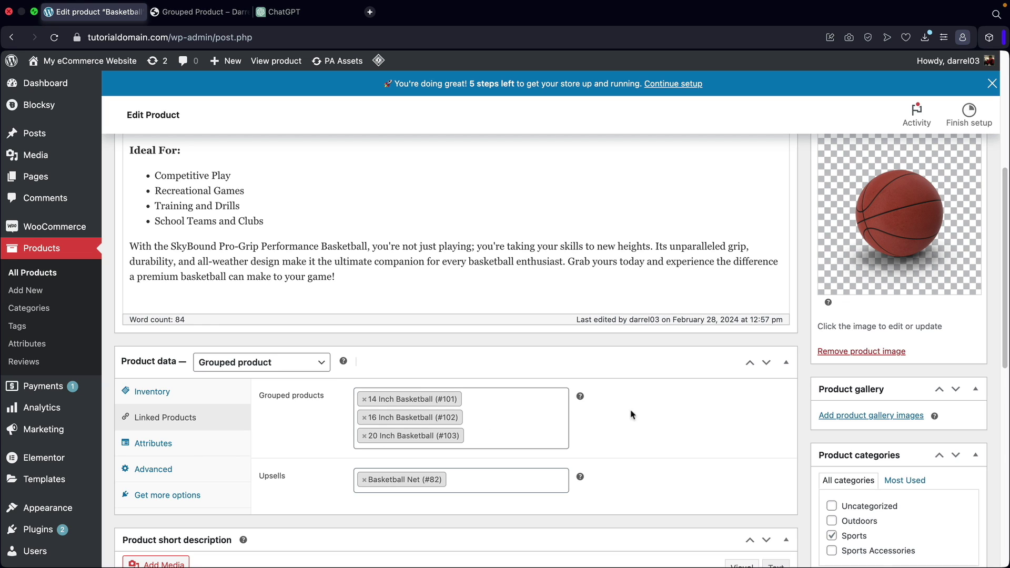
scroll(789, 413, up, 10)
click(956, 364)
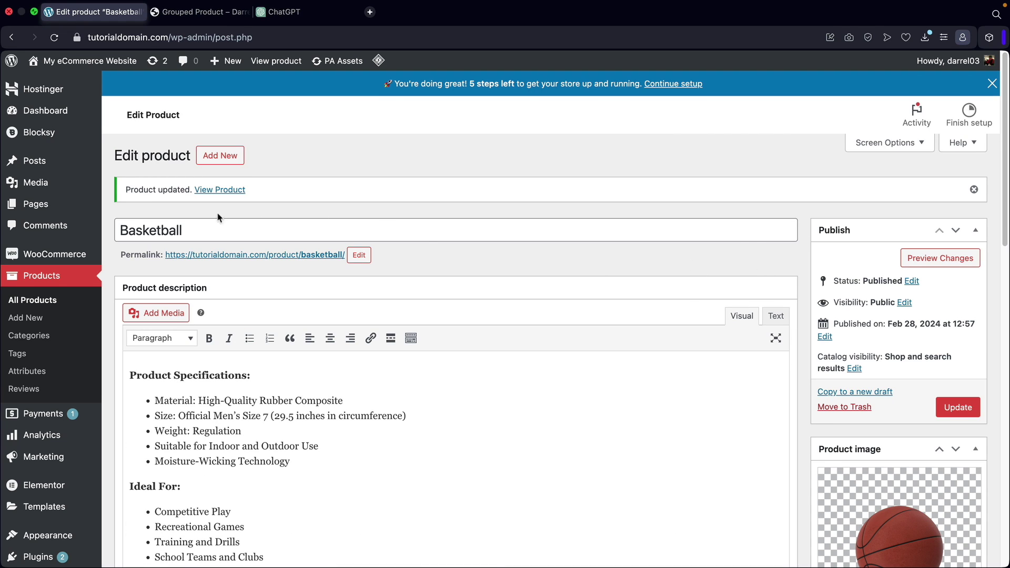
click(213, 189)
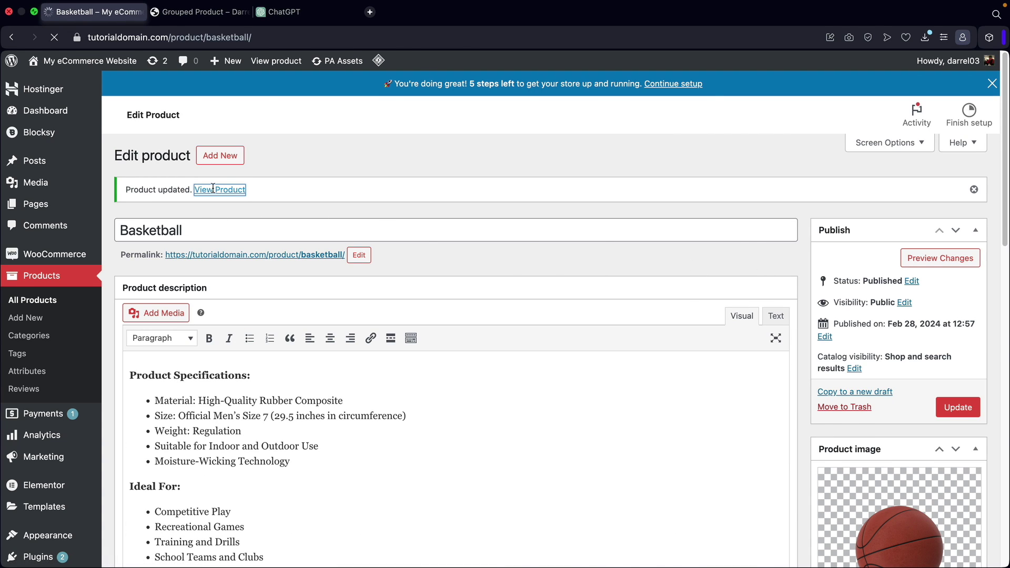
Set quantity 1 for each basketball size, add them to the cart, and check the upsell section.
scroll(665, 247, down, 3)
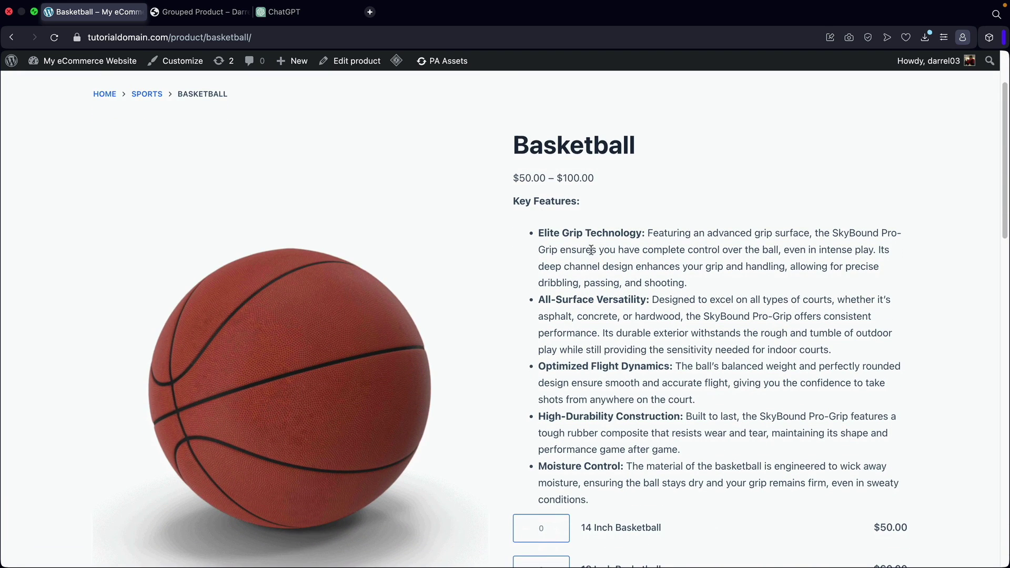
scroll(592, 250, down, 6)
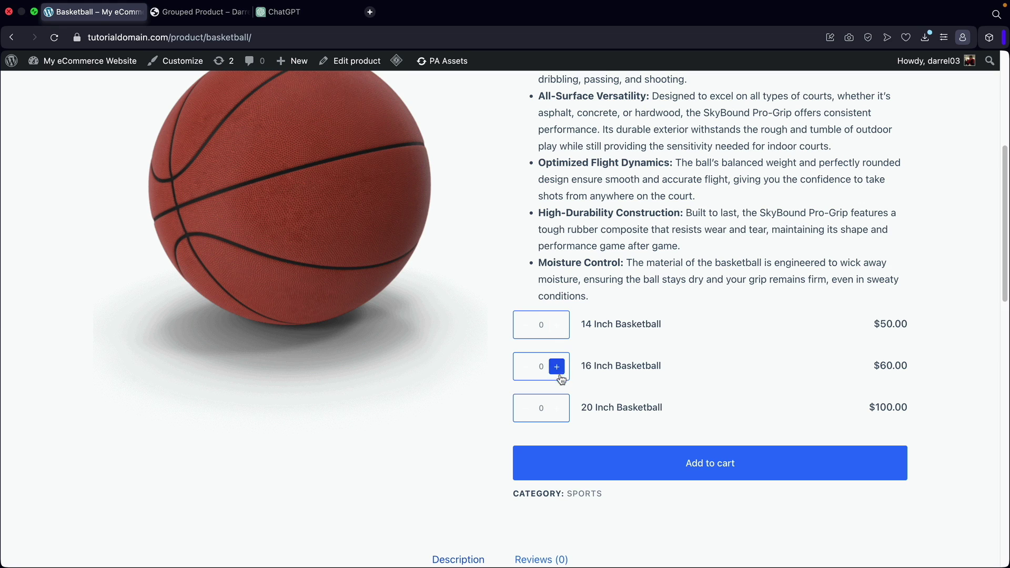
click(557, 409)
click(557, 366)
click(558, 325)
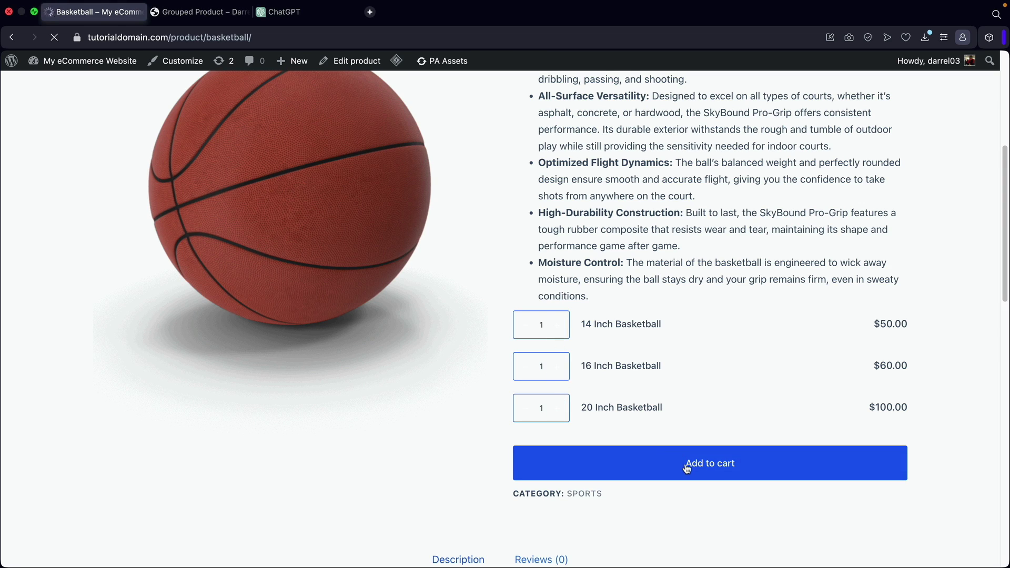
scroll(694, 429, down, 15)
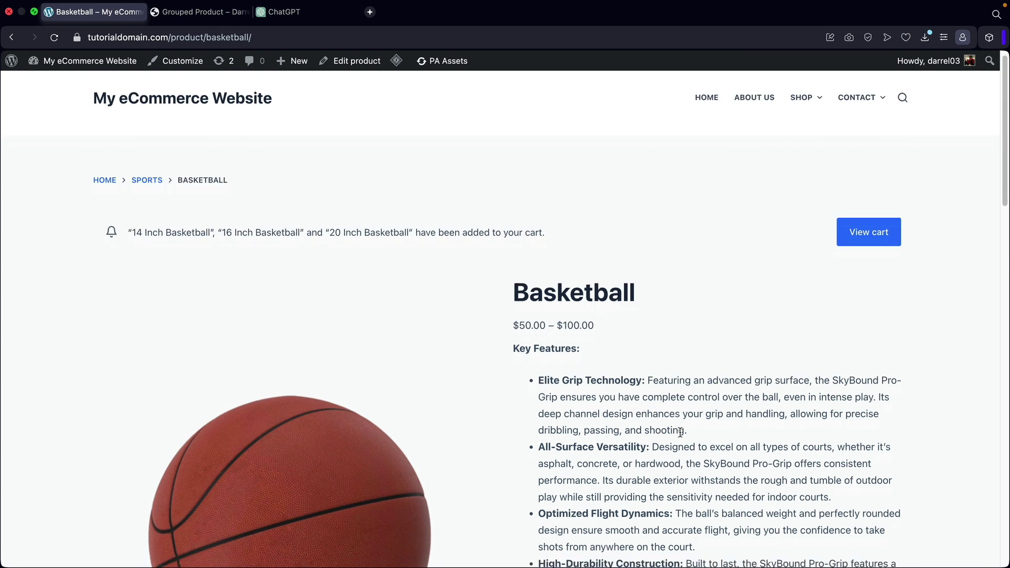
scroll(635, 427, down, 8)
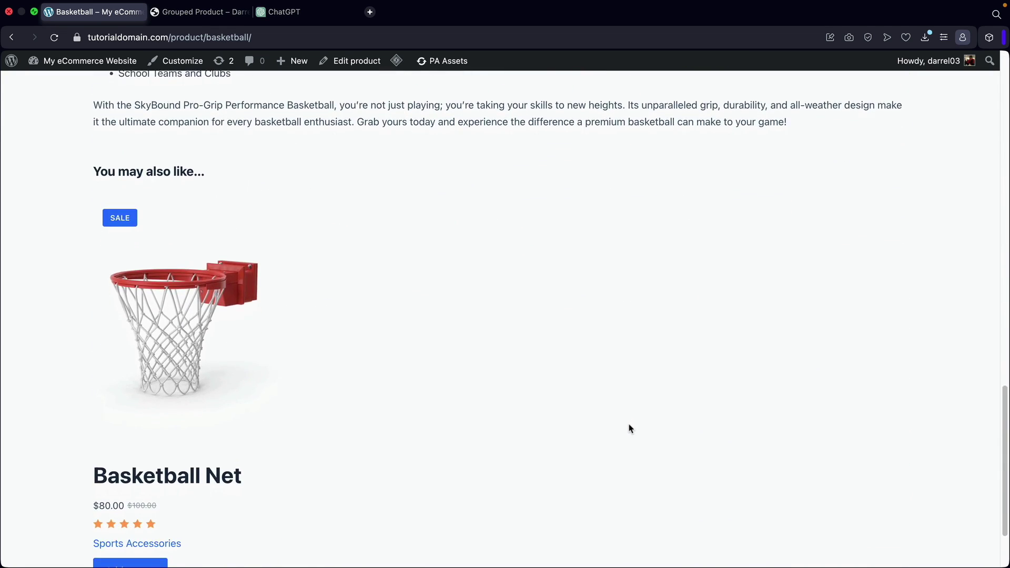
scroll(631, 425, up, 11)
scroll(655, 407, up, 7)
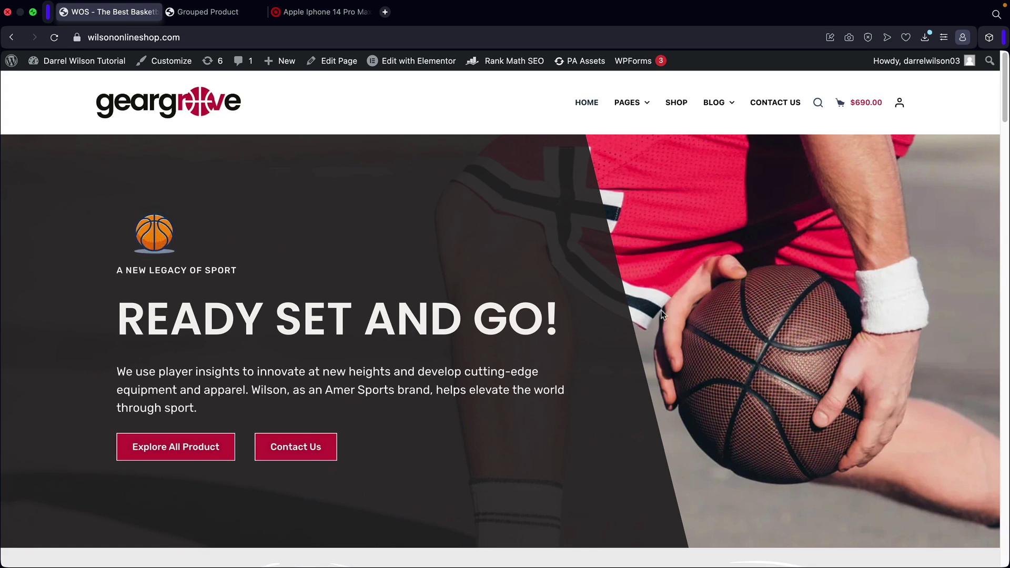
click(678, 104)
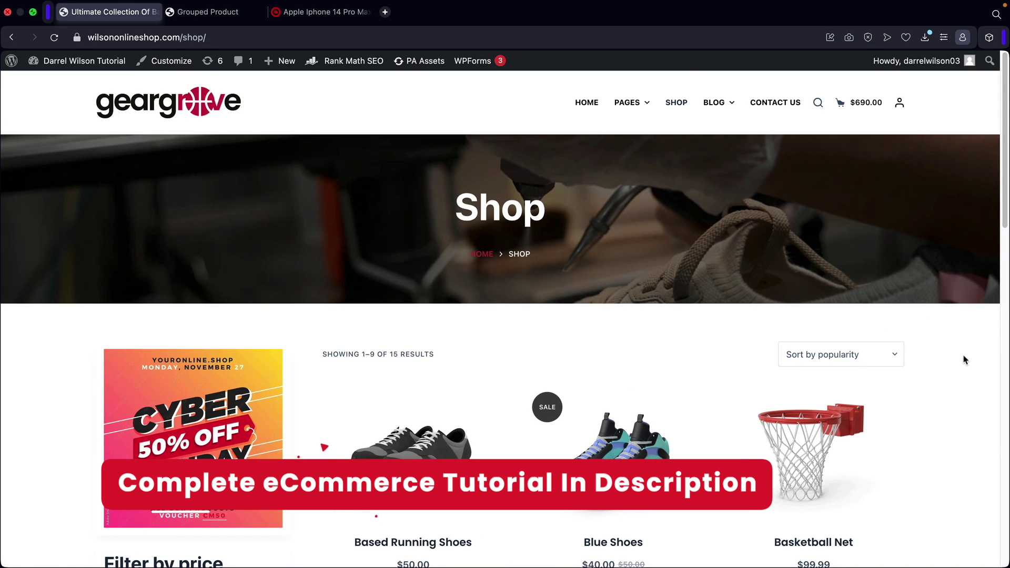
scroll(960, 355, down, 1)
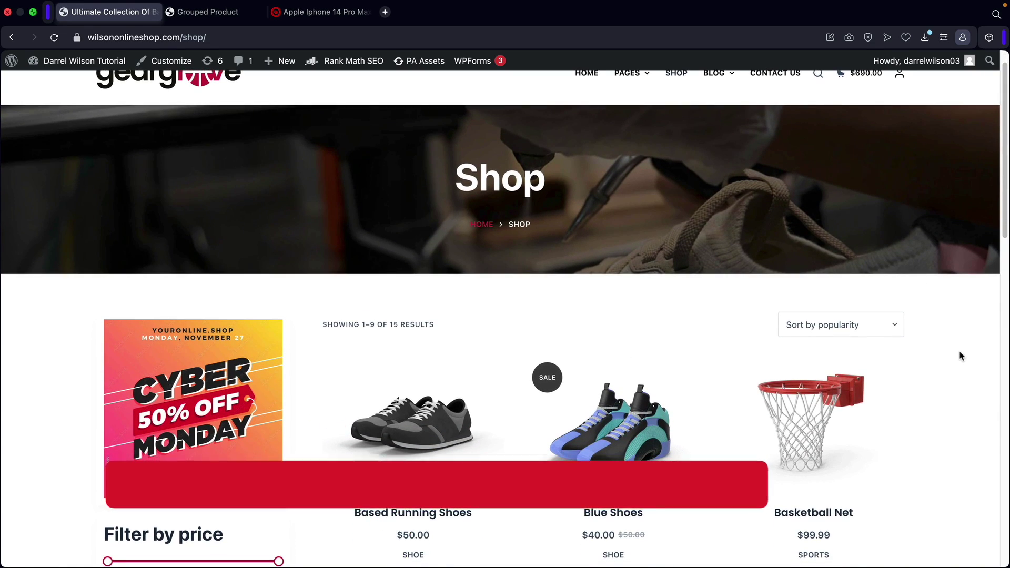
scroll(960, 356, down, 2)
scroll(960, 356, down, 5)
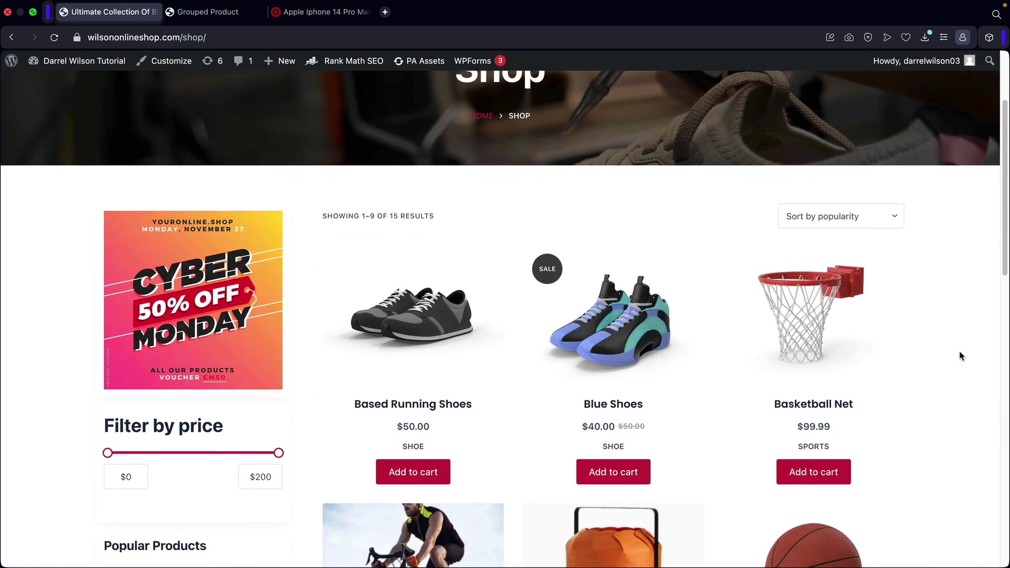
scroll(960, 356, down, 5)
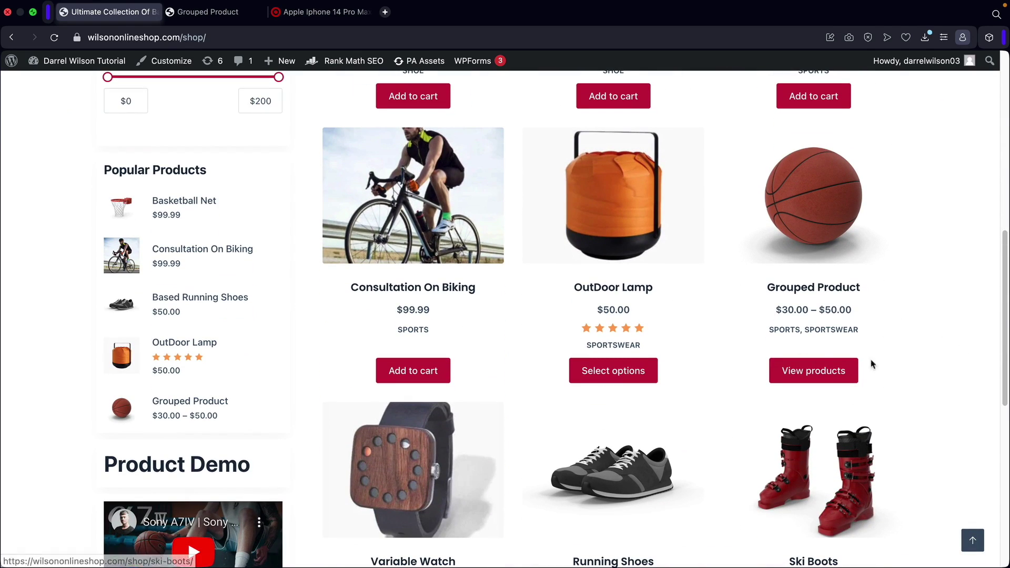
scroll(894, 305, down, 4)
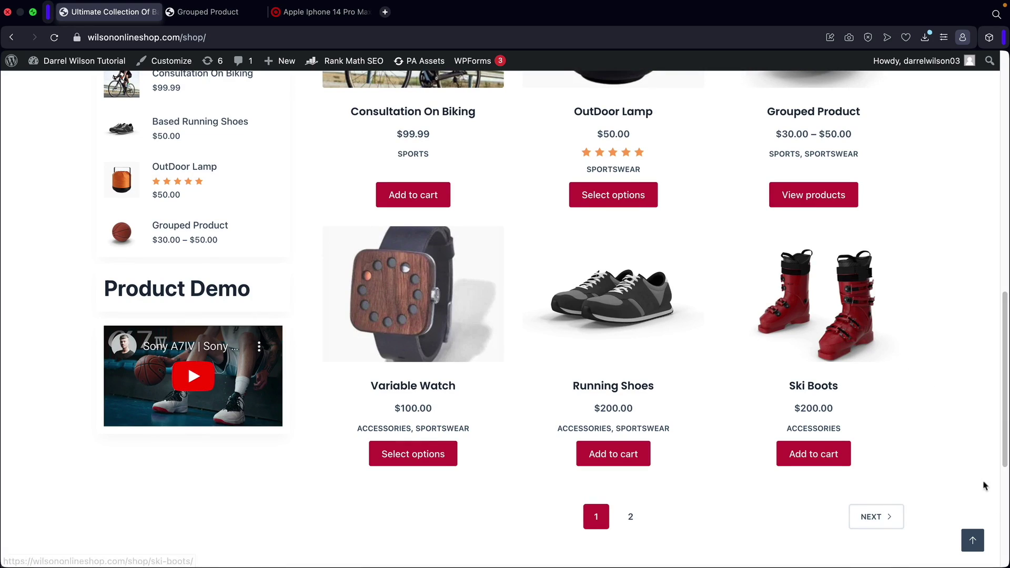
click(973, 540)
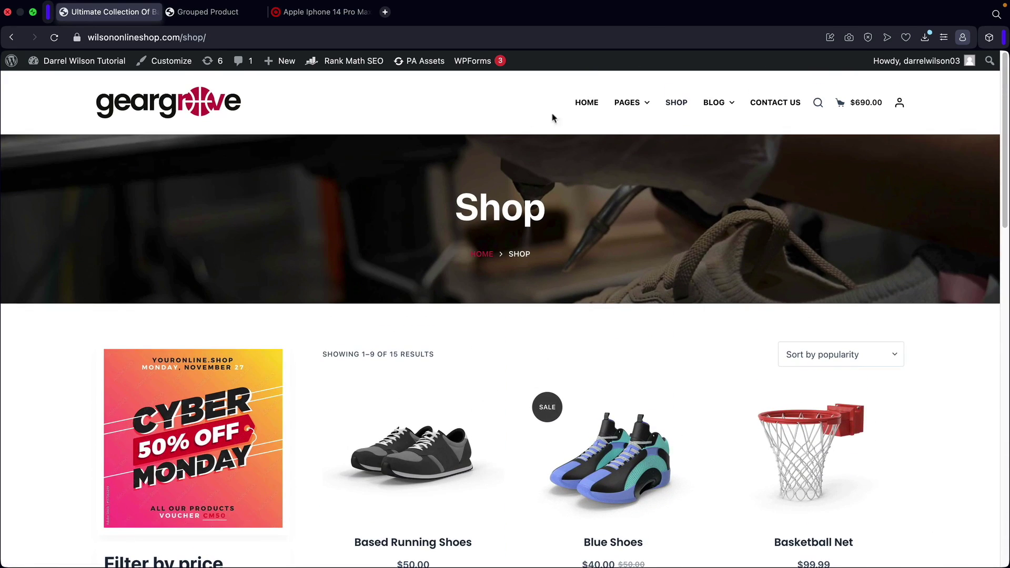
click(584, 104)
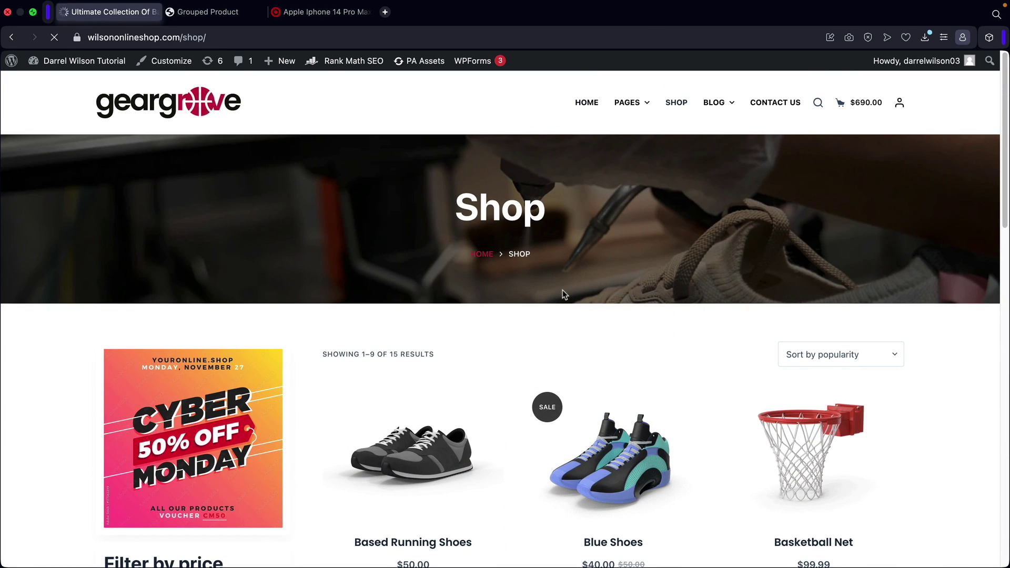